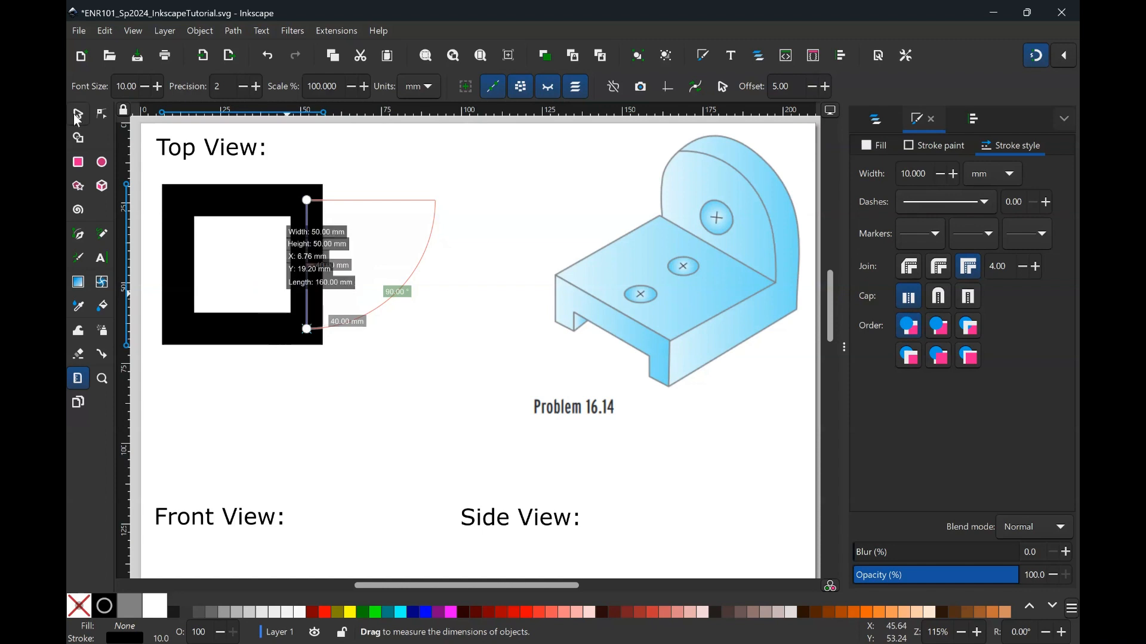
- Select the top-view square and set its stroke width to 1 mm
{"action": "left_click", "coordinate": [76, 108]}
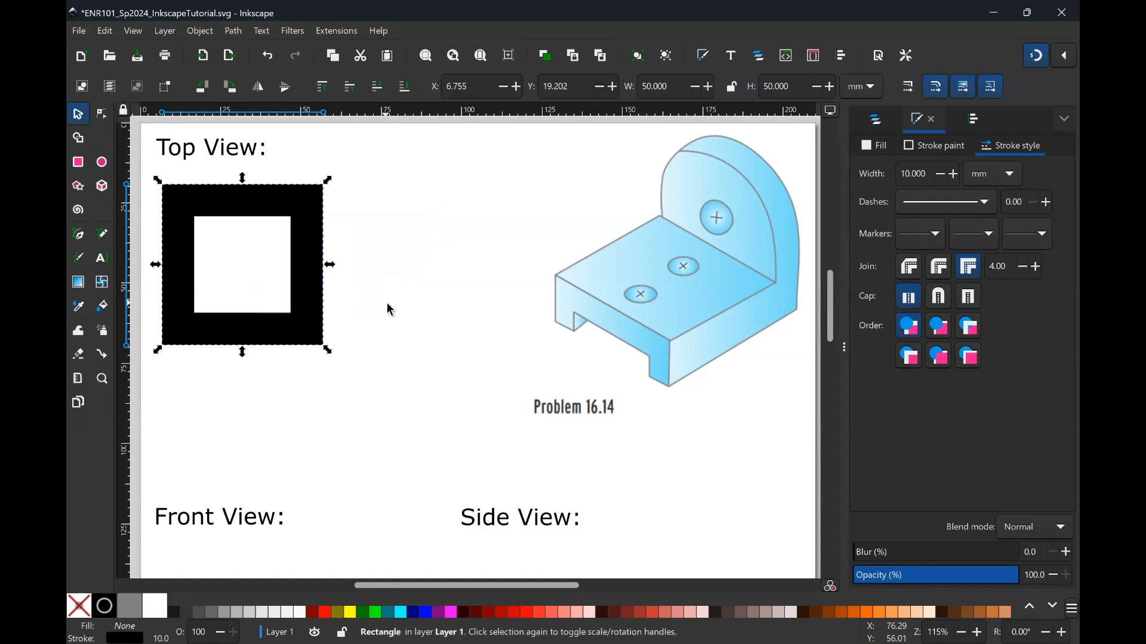
{"action": "left_click", "coordinate": [453, 313]}
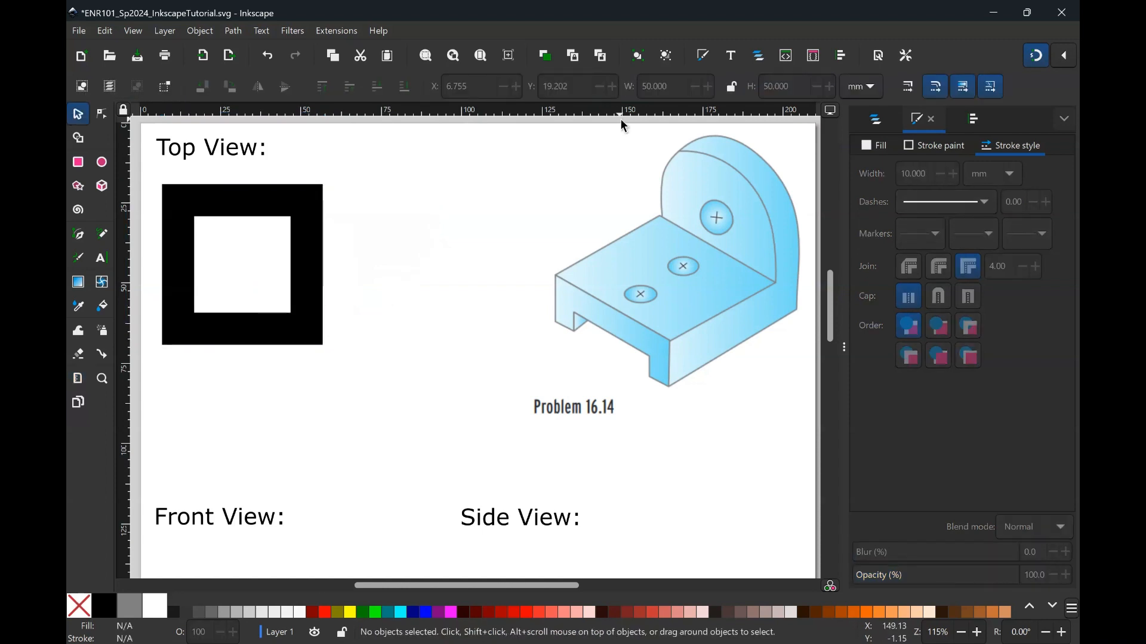
{"action": "left_click", "coordinate": [294, 200]}
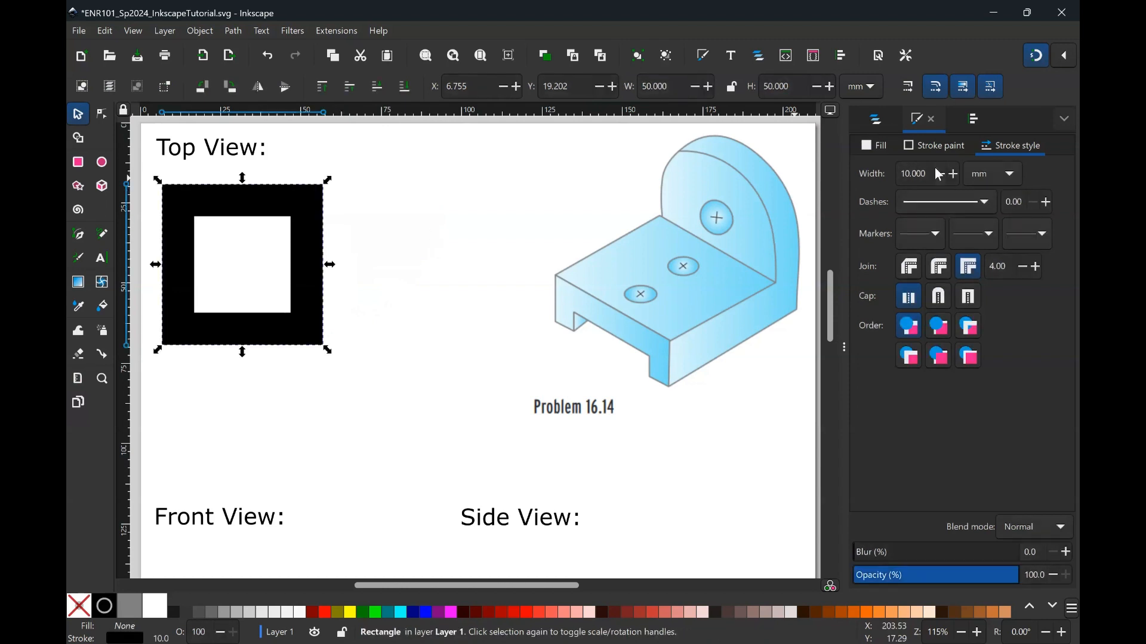
{"action": "left_click_drag", "start_coordinate": [930, 174], "coordinate": [868, 179]}
{"action": "type", "text": "1"}
{"action": "key", "text": "Return"}
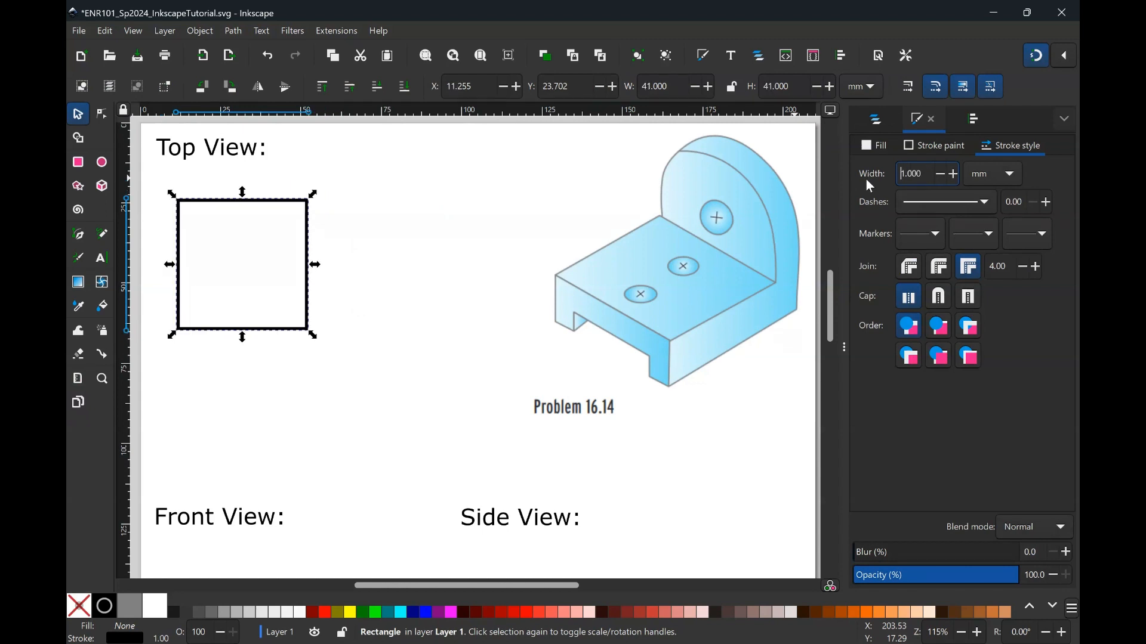
- Resize the square to 51 mm wide and 51 mm high
{"action": "triple_click", "coordinate": [671, 89]}
{"action": "type", "text": "51"}
{"action": "key", "text": "Tab"}
{"action": "type", "text": "51"}
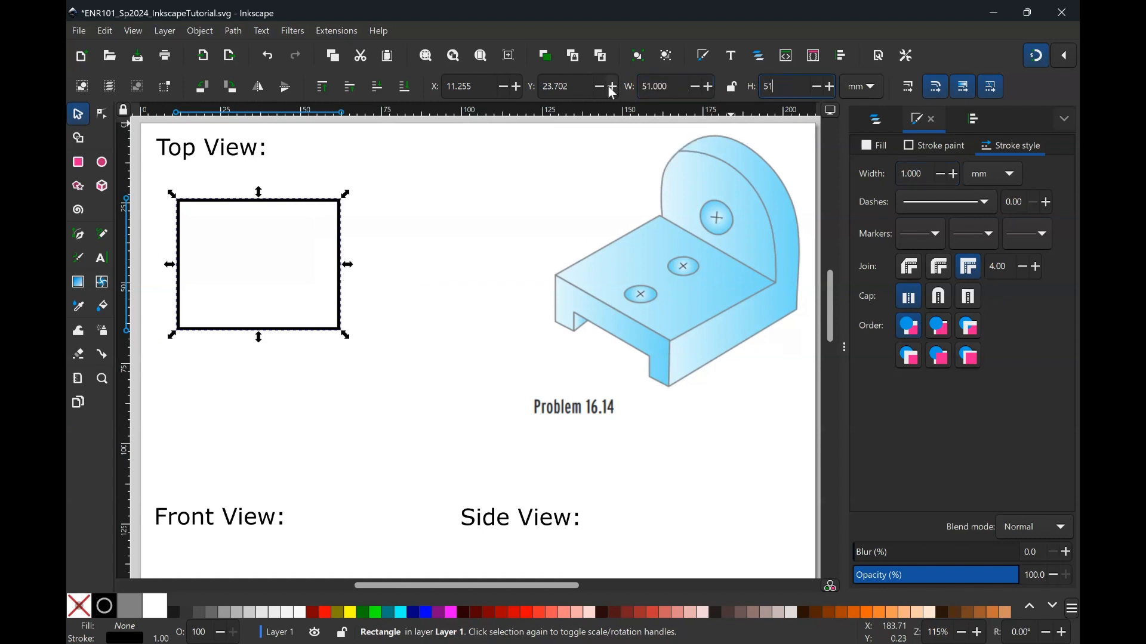
{"action": "key", "text": "Return"}
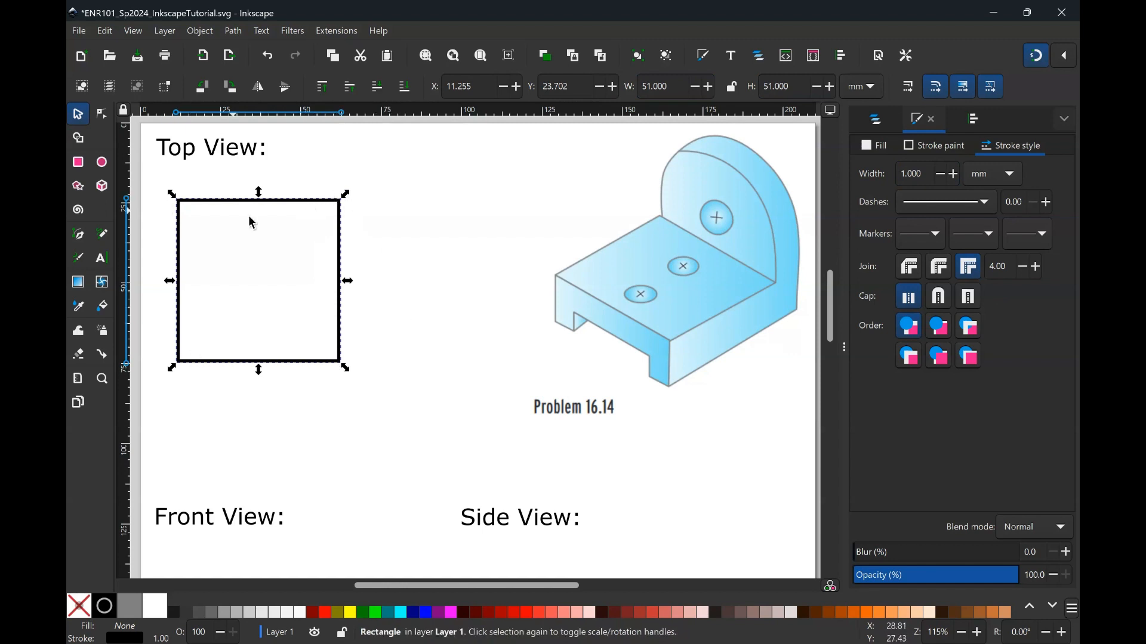
- Move the square lower inside the Top View area
{"action": "left_click_drag", "start_coordinate": [340, 243], "coordinate": [388, 318]}
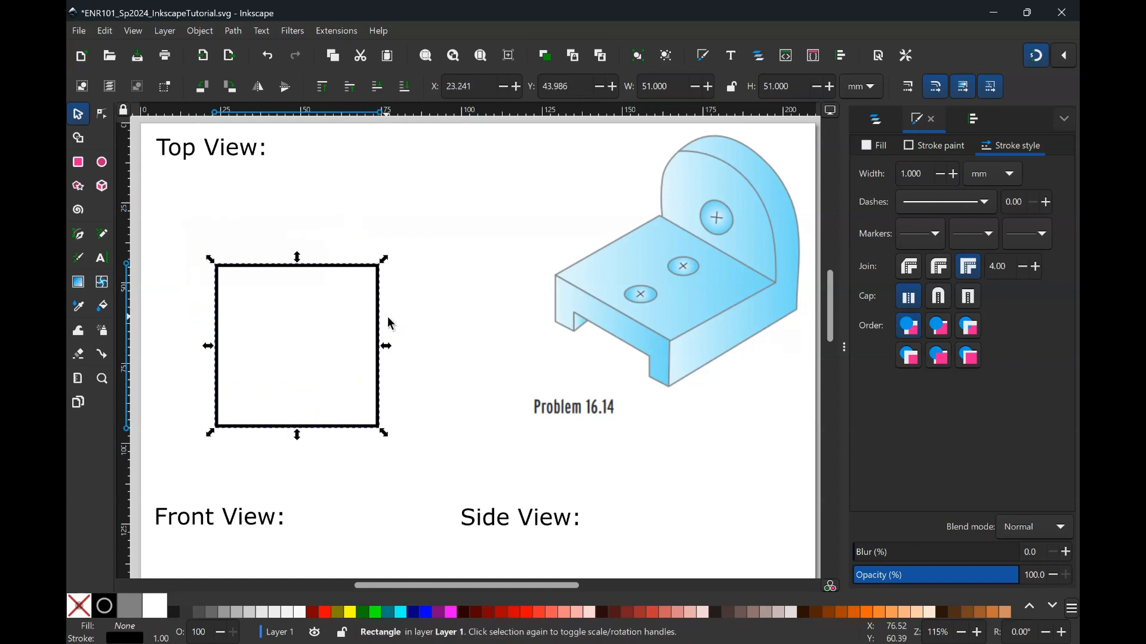
{"action": "left_click", "coordinate": [422, 303]}
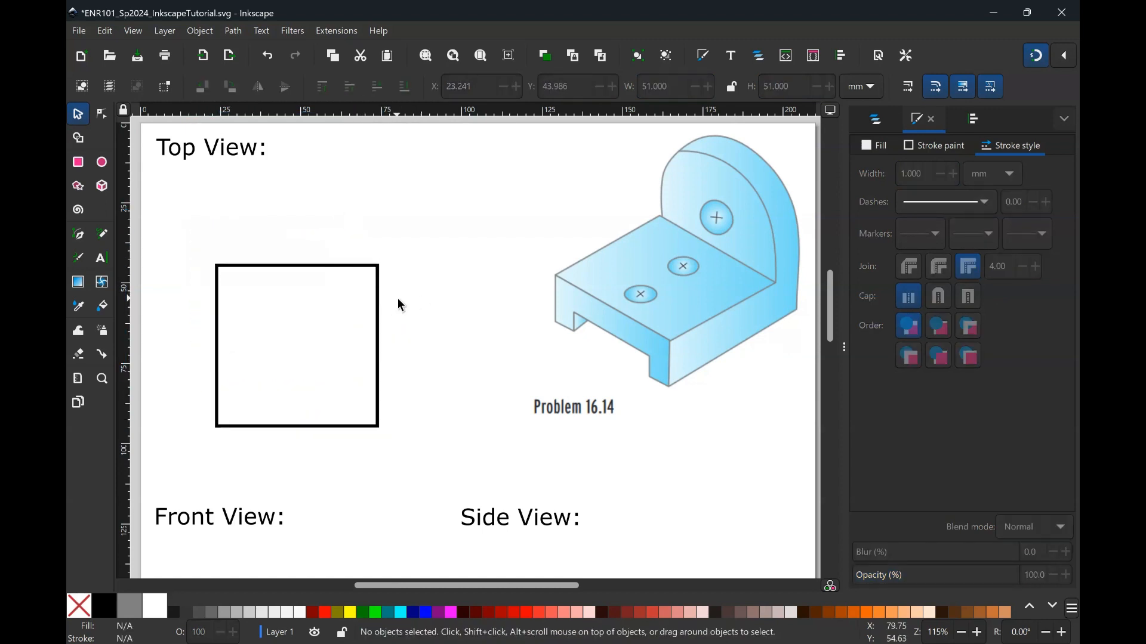
- Paste a copy of the square and set the copy's height to 11 mm
{"action": "left_click", "coordinate": [376, 304]}
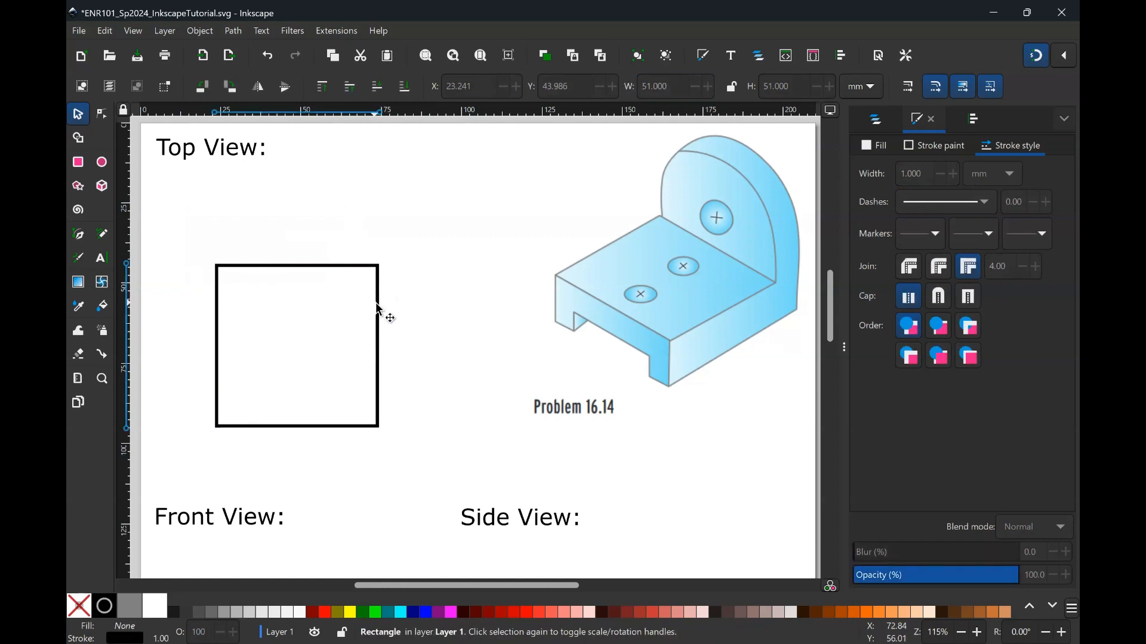
{"action": "key", "text": "ctrl+v"}
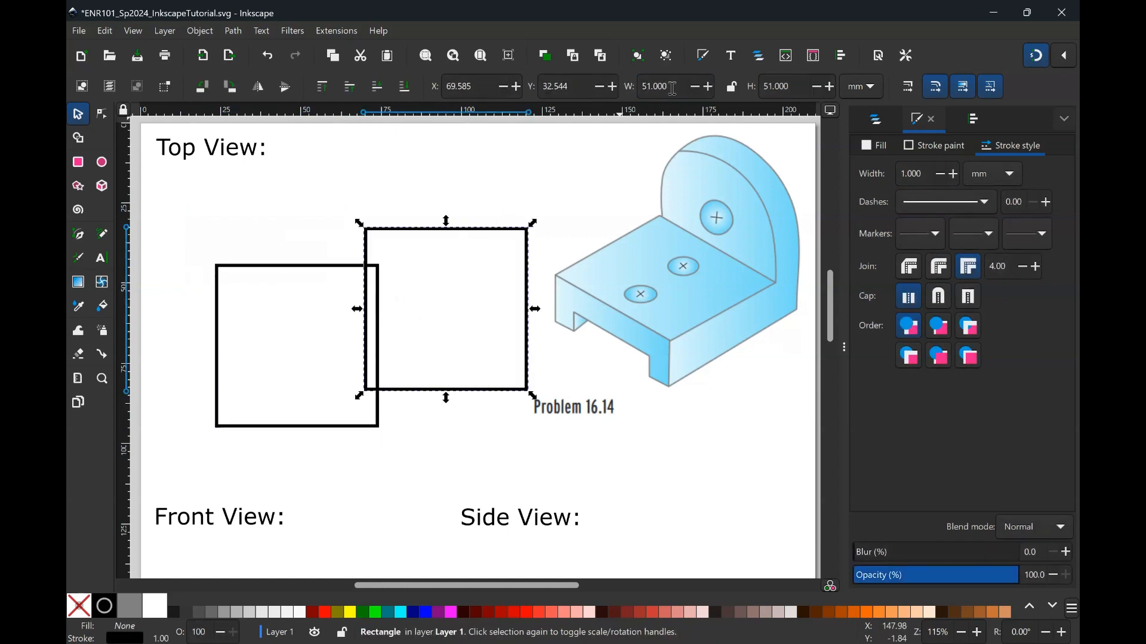
{"action": "left_click", "coordinate": [792, 87]}
{"action": "type", "text": "11"}
{"action": "key", "text": "Return"}
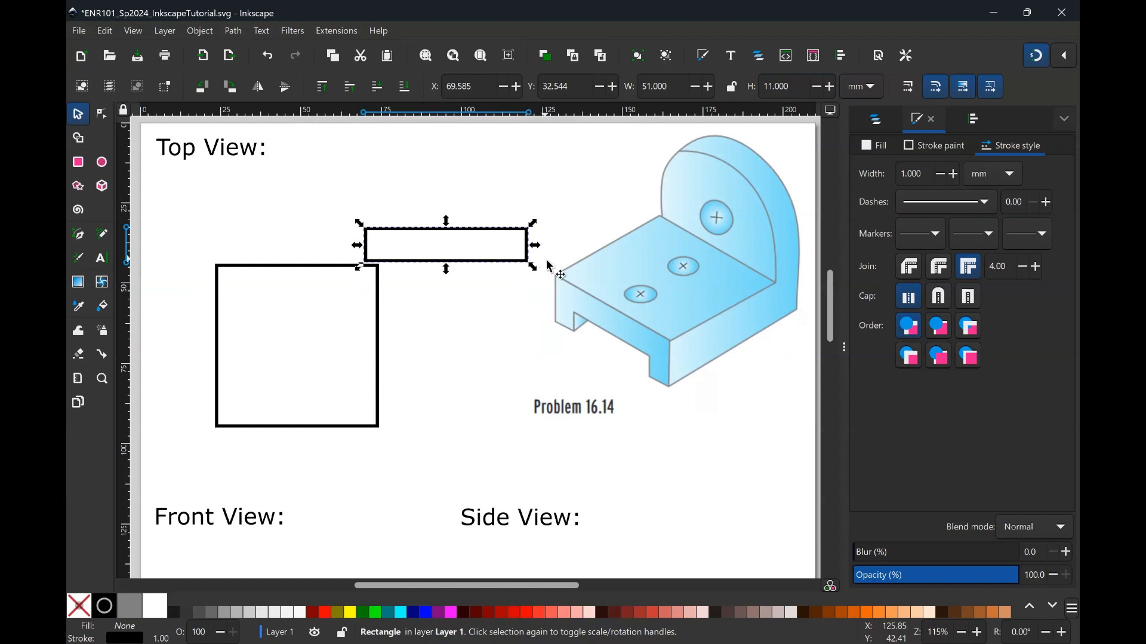
- Place the 11 mm strip directly on top of the square so their shared edges line up
{"action": "left_click_drag", "start_coordinate": [511, 262], "coordinate": [337, 252]}
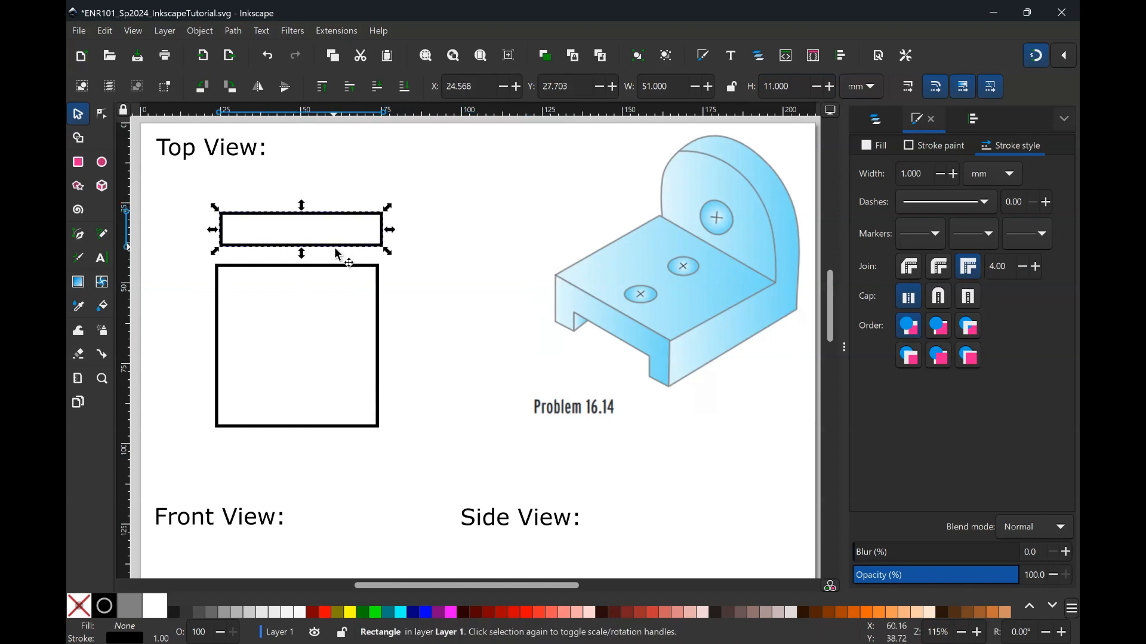
{"action": "scroll", "coordinate": [332, 268], "scroll_direction": "up", "scroll_amount": 2, "text": "ctrl"}
{"action": "scroll", "coordinate": [337, 261], "scroll_direction": "up", "scroll_amount": 1, "text": "ctrl"}
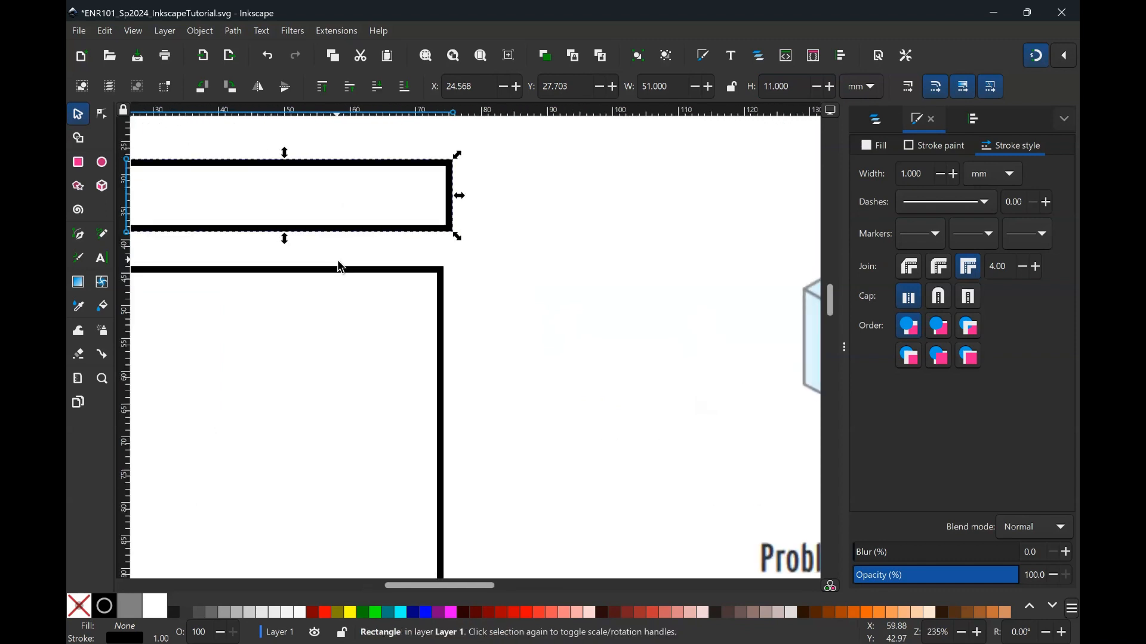
{"action": "scroll", "coordinate": [338, 261], "scroll_direction": "left", "scroll_amount": 6}
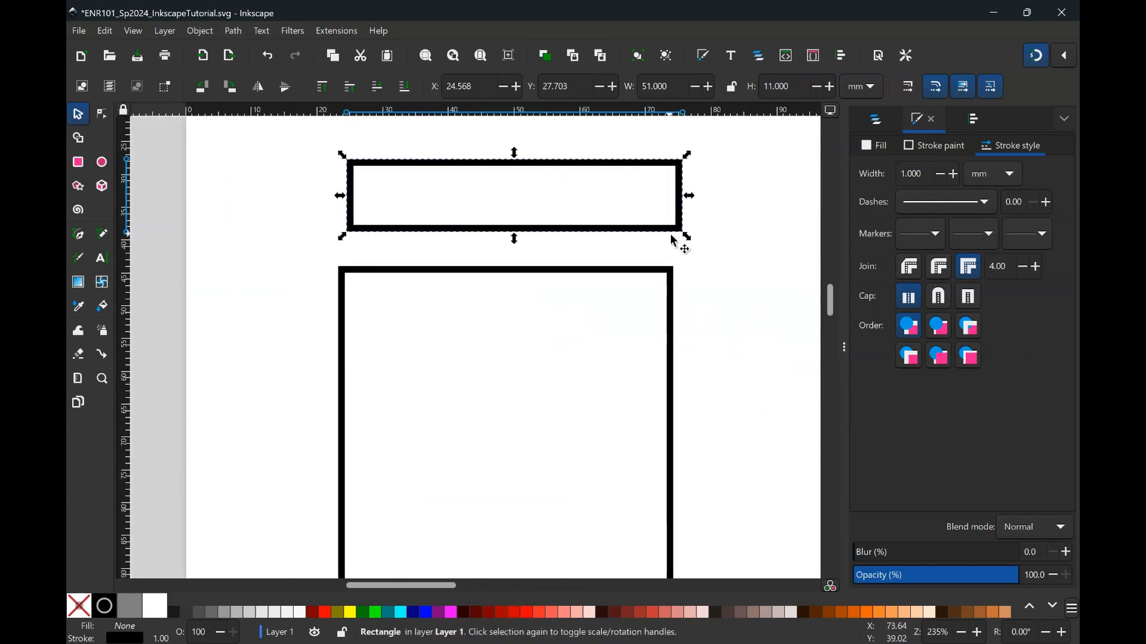
{"action": "mouse_move", "coordinate": [681, 235]}
{"action": "left_mouse_down"}
{"action": "mouse_move", "coordinate": [685, 266]}
{"action": "mouse_move", "coordinate": [672, 274]}
{"action": "mouse_move", "coordinate": [657, 255]}
{"action": "mouse_move", "coordinate": [668, 263]}
{"action": "left_mouse_up"}
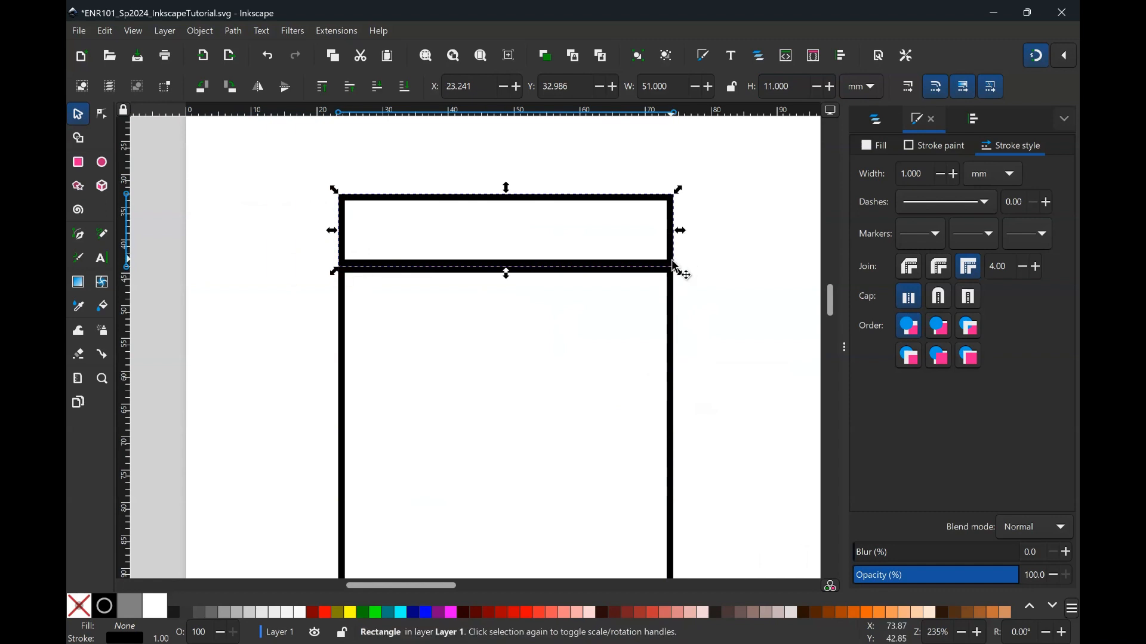
{"action": "left_click_drag", "start_coordinate": [676, 269], "coordinate": [682, 278]}
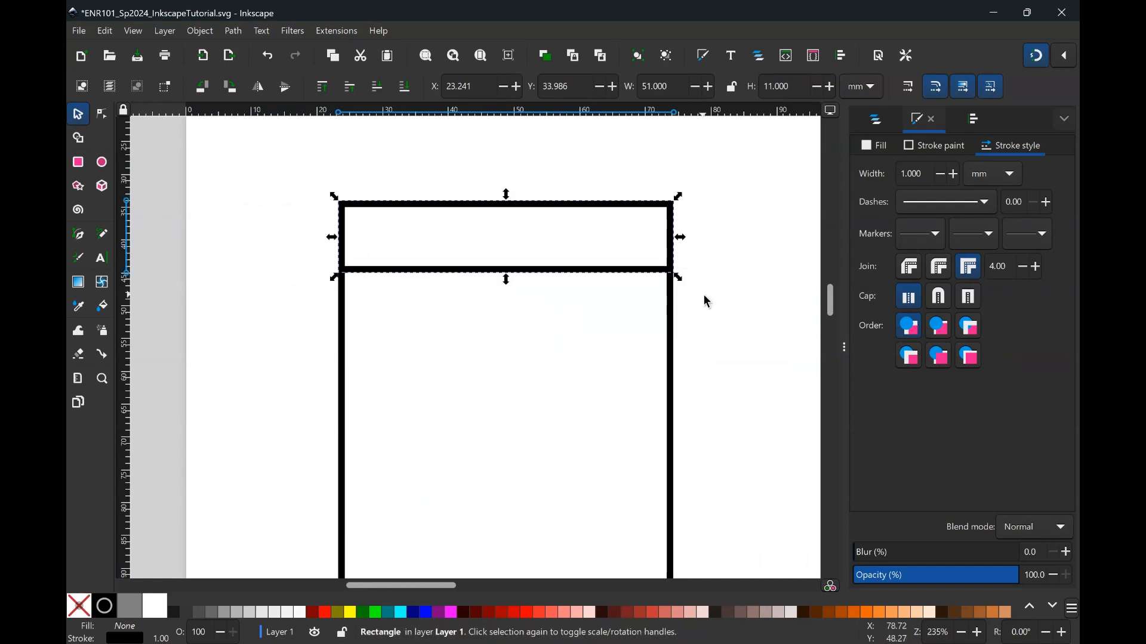
{"action": "left_click", "coordinate": [707, 301]}
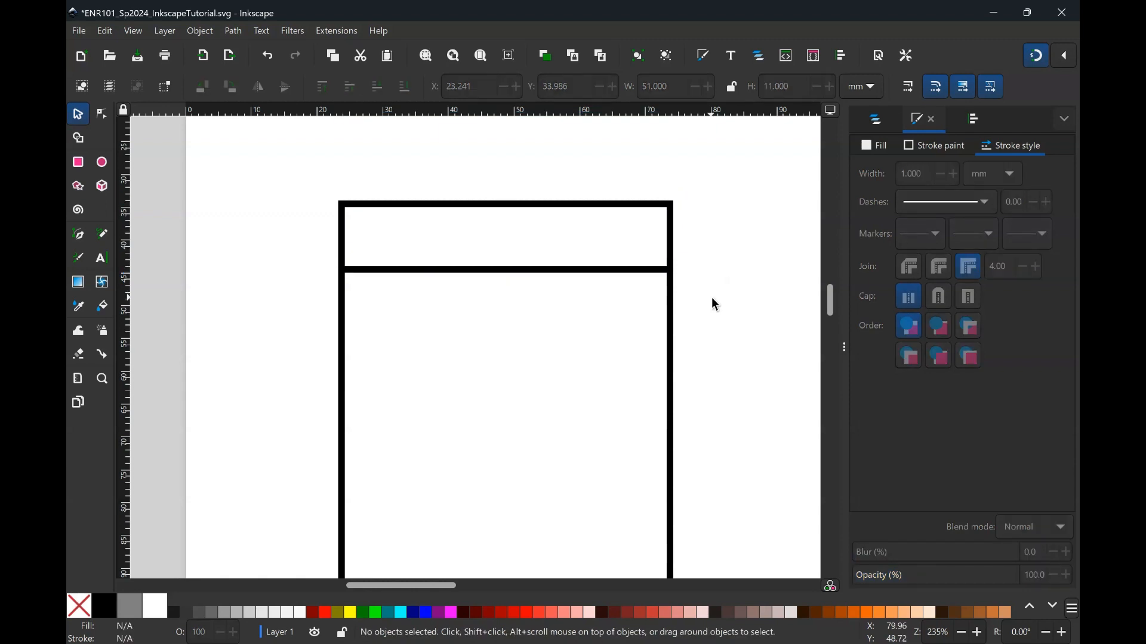
- Open the Align and Distribute panel
{"action": "scroll", "coordinate": [711, 297], "scroll_direction": "right", "scroll_amount": 3}
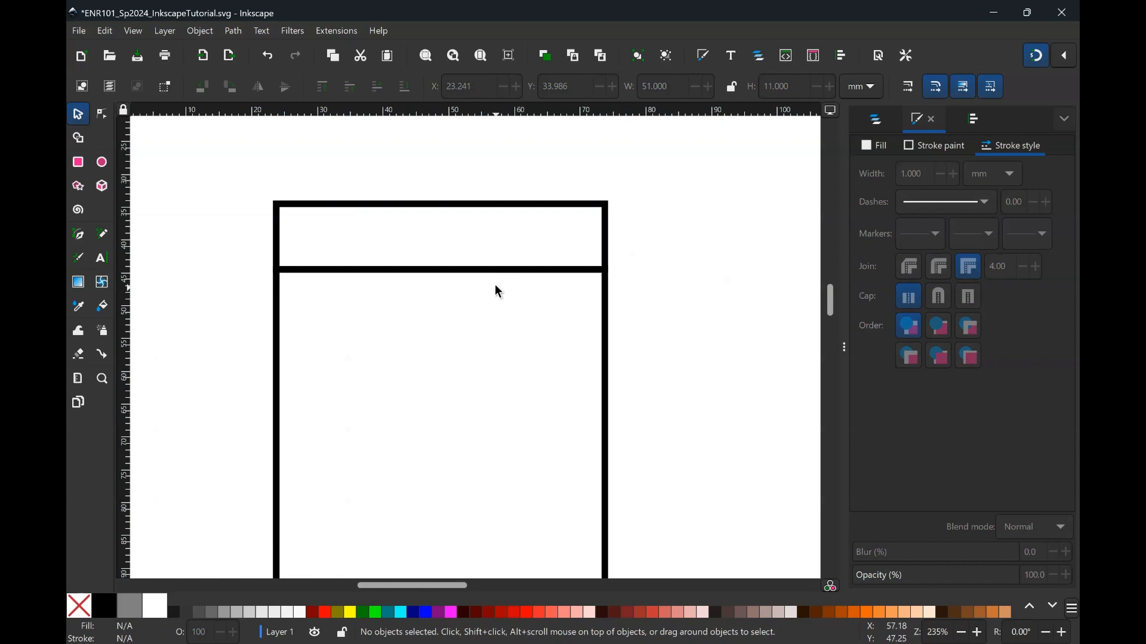
{"action": "left_click", "coordinate": [975, 122]}
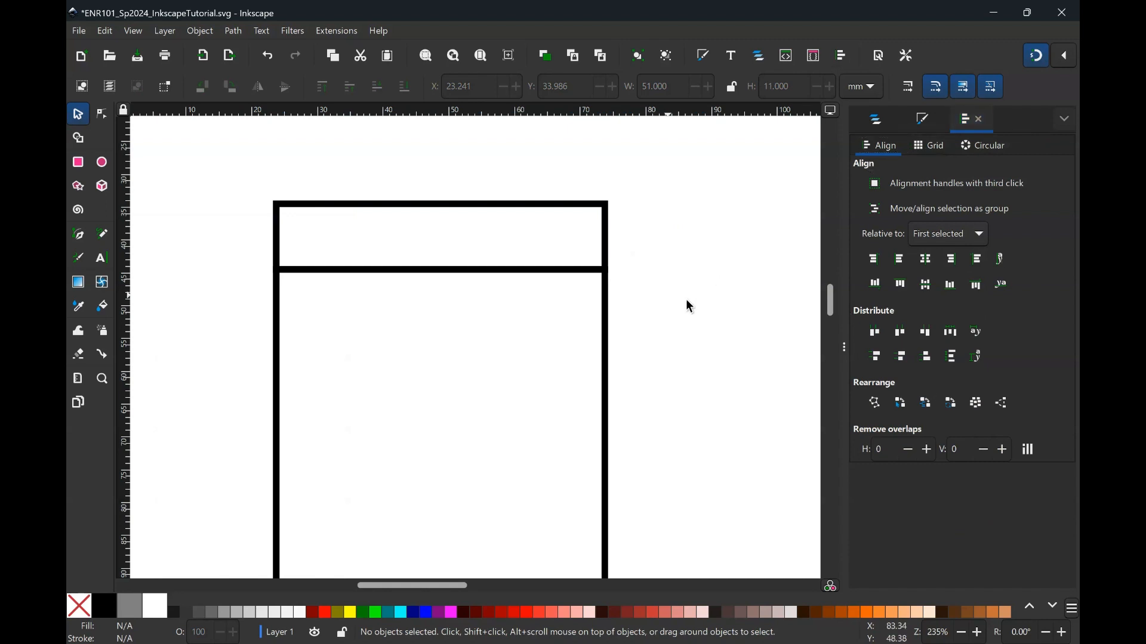
{"action": "scroll", "coordinate": [690, 306], "scroll_direction": "down", "scroll_amount": 3}
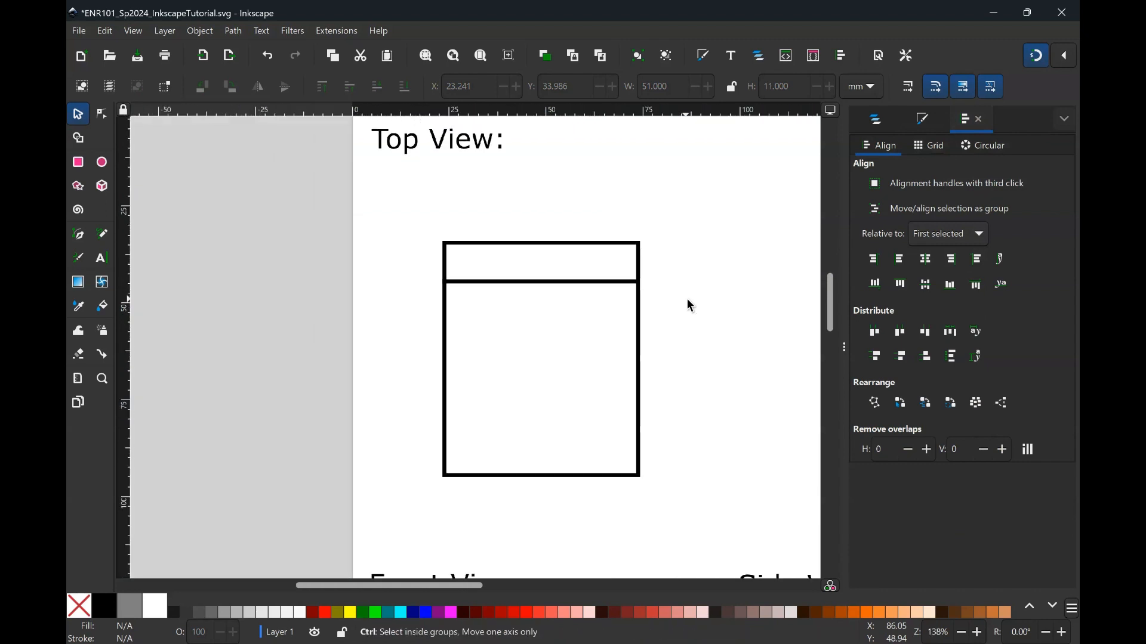
{"action": "scroll", "coordinate": [690, 302], "scroll_direction": "down", "scroll_amount": 1}
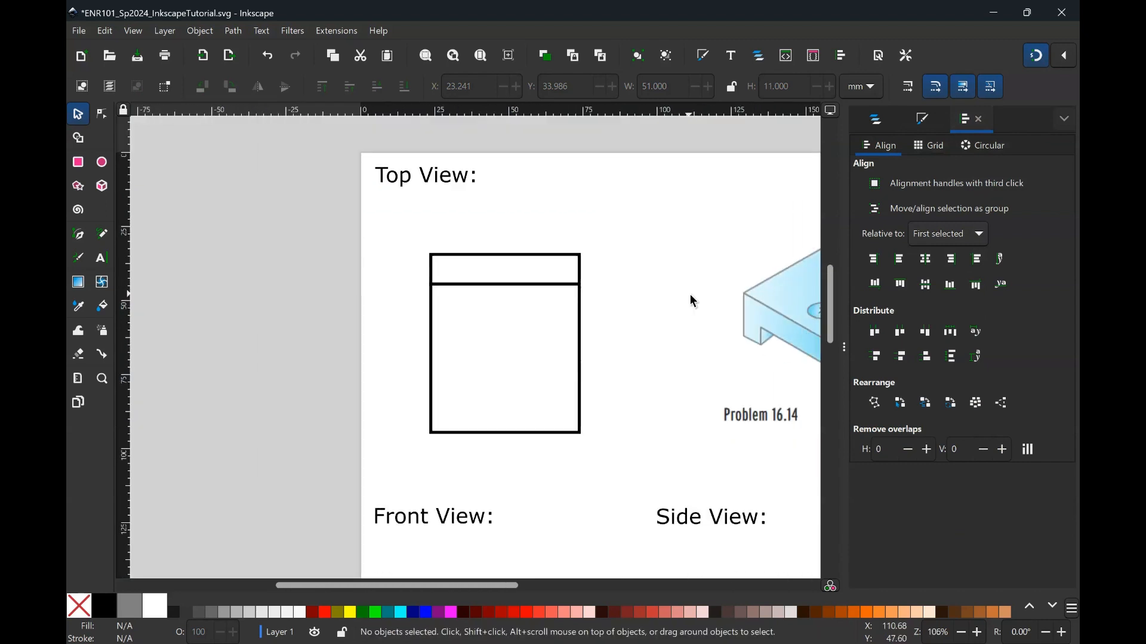
{"action": "scroll", "coordinate": [690, 295], "scroll_direction": "right", "scroll_amount": 6}
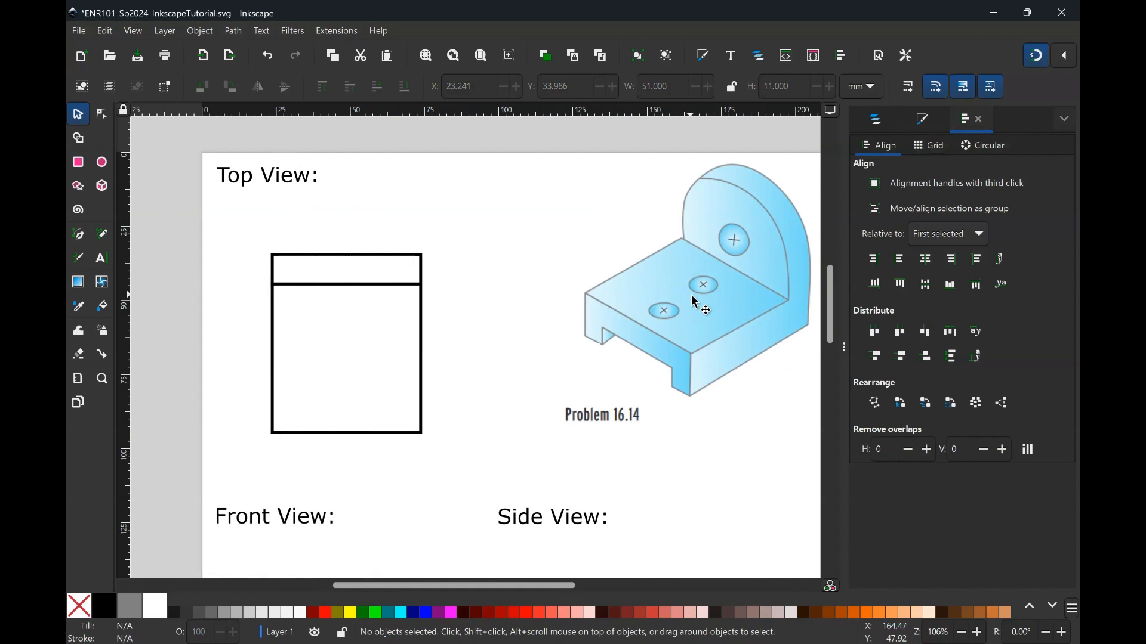
- Measure the width, strip height and total height of the stacked rectangles with the Measure tool
{"action": "left_click", "coordinate": [82, 383]}
{"action": "left_click_drag", "start_coordinate": [355, 225], "coordinate": [356, 343]}
{"action": "scroll", "coordinate": [450, 366], "scroll_direction": "up", "scroll_amount": 1}
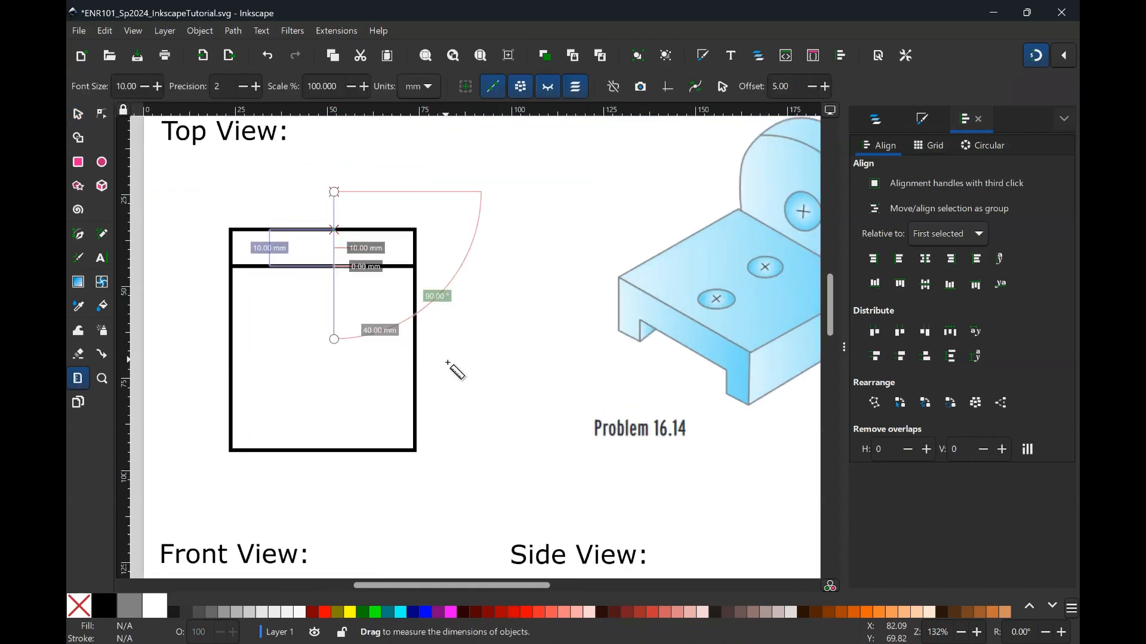
{"action": "left_click_drag", "start_coordinate": [233, 451], "coordinate": [415, 453]}
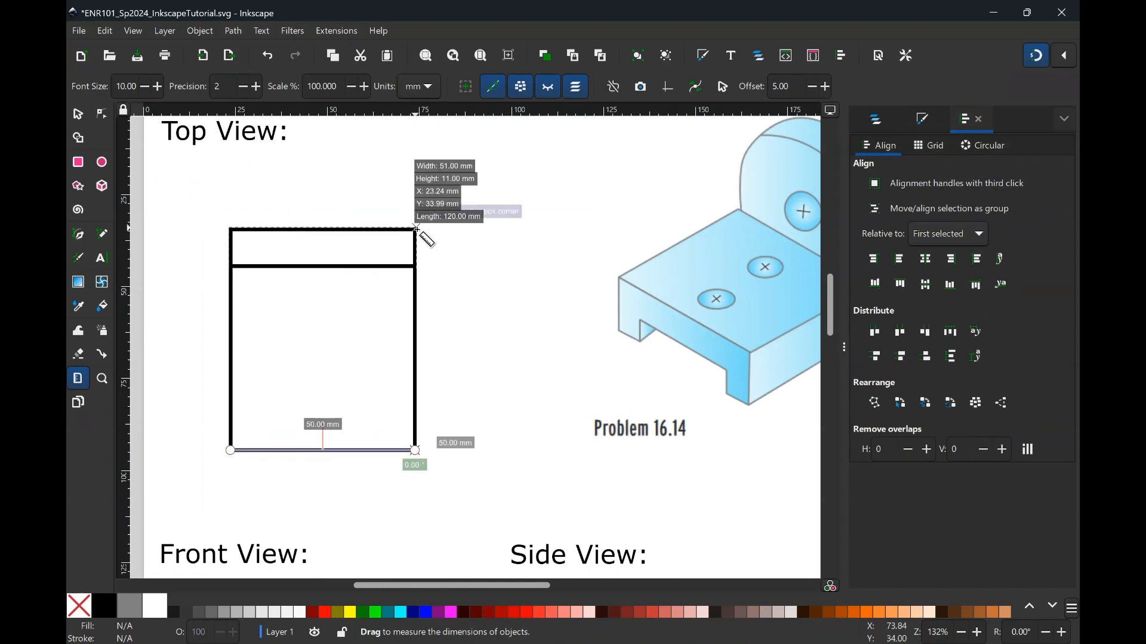
{"action": "left_click_drag", "start_coordinate": [416, 230], "coordinate": [416, 267]}
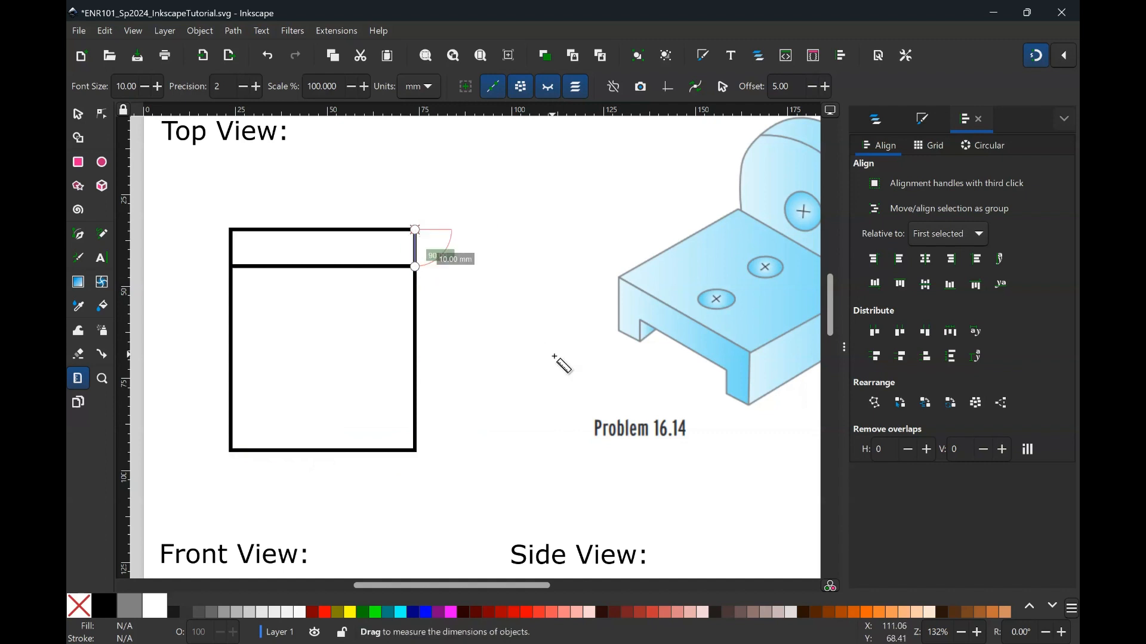
{"action": "left_click_drag", "start_coordinate": [416, 451], "coordinate": [416, 230]}
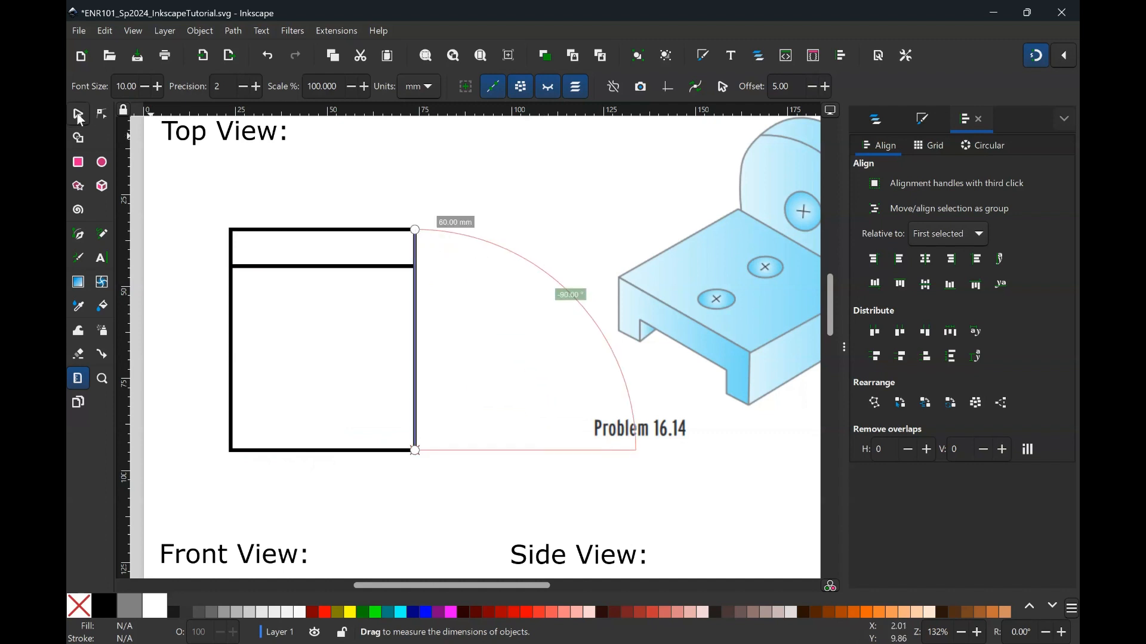
- Select both rectangles together to check their combined size, then deselect
{"action": "left_click", "coordinate": [78, 115]}
{"action": "left_click", "coordinate": [391, 231]}
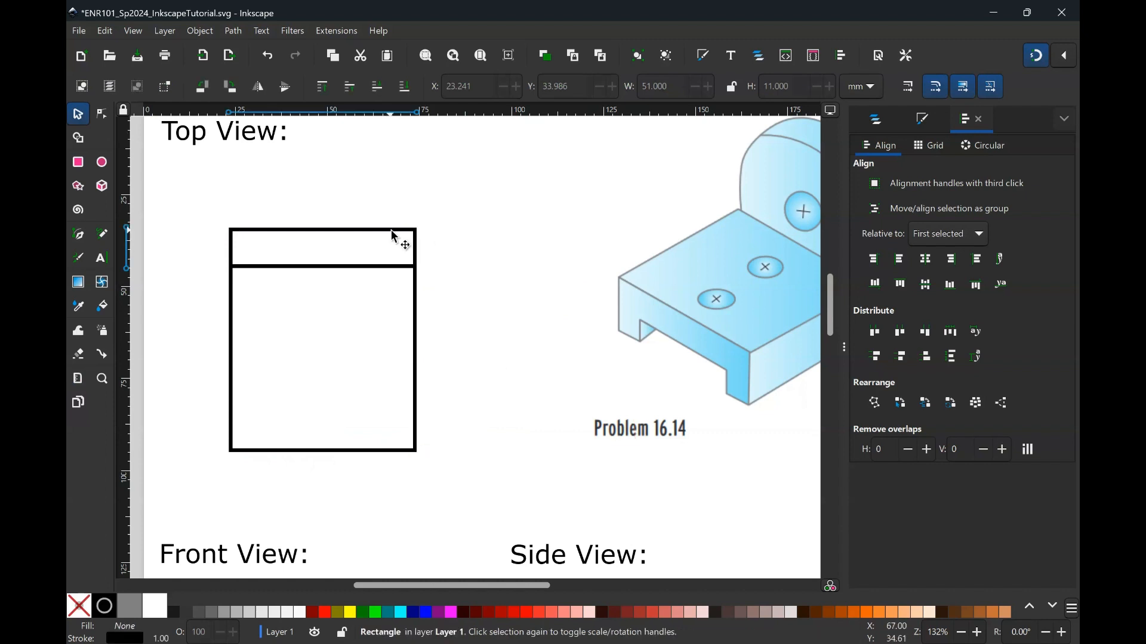
{"action": "left_click", "coordinate": [416, 294], "text": "shift"}
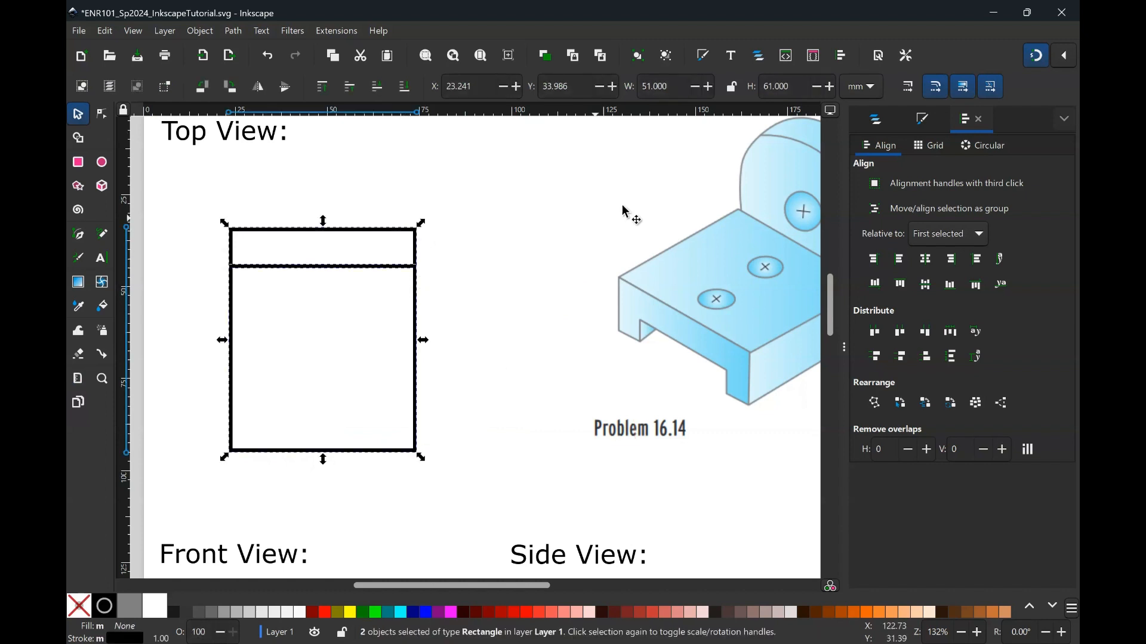
{"action": "left_click", "coordinate": [493, 243]}
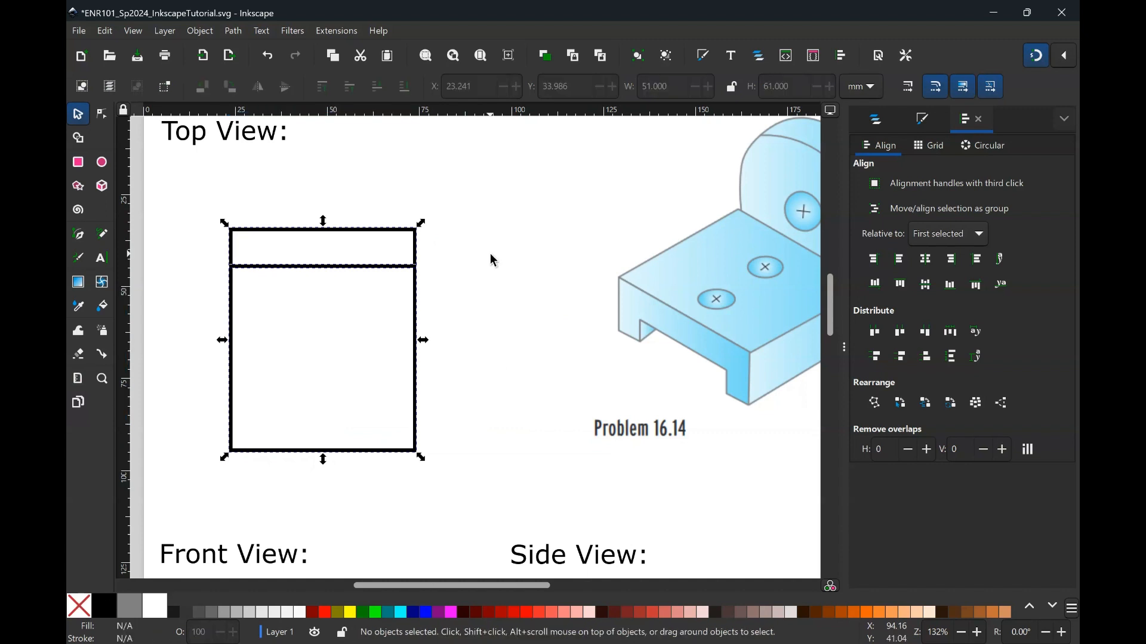
{"action": "scroll", "coordinate": [481, 255], "scroll_direction": "right", "scroll_amount": 1}
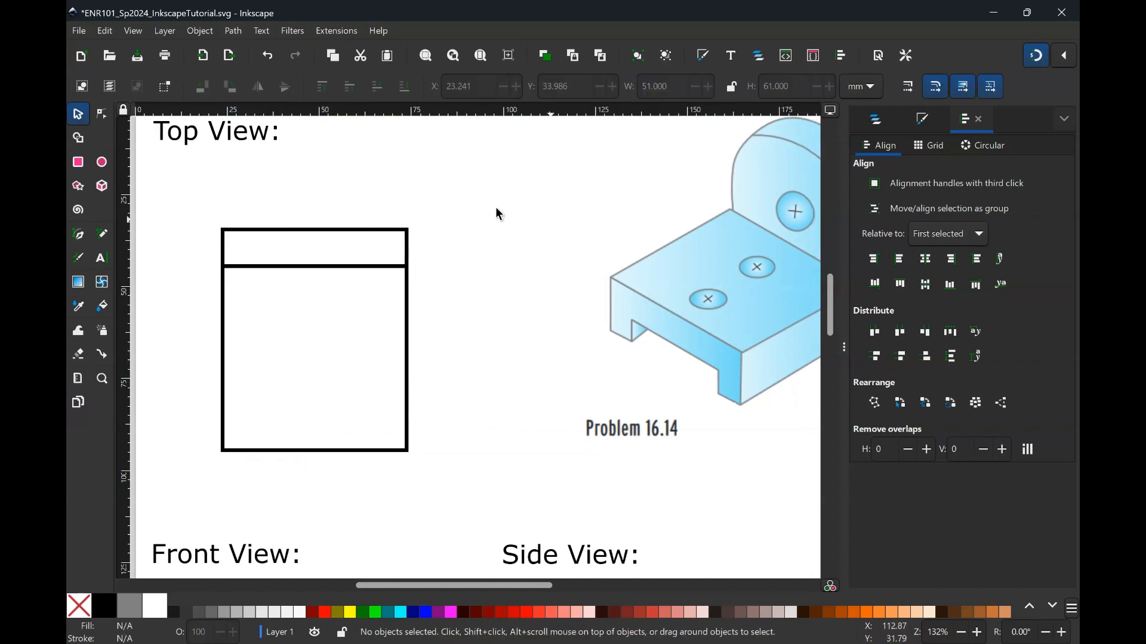
{"action": "scroll", "coordinate": [499, 214], "scroll_direction": "right", "scroll_amount": 5}
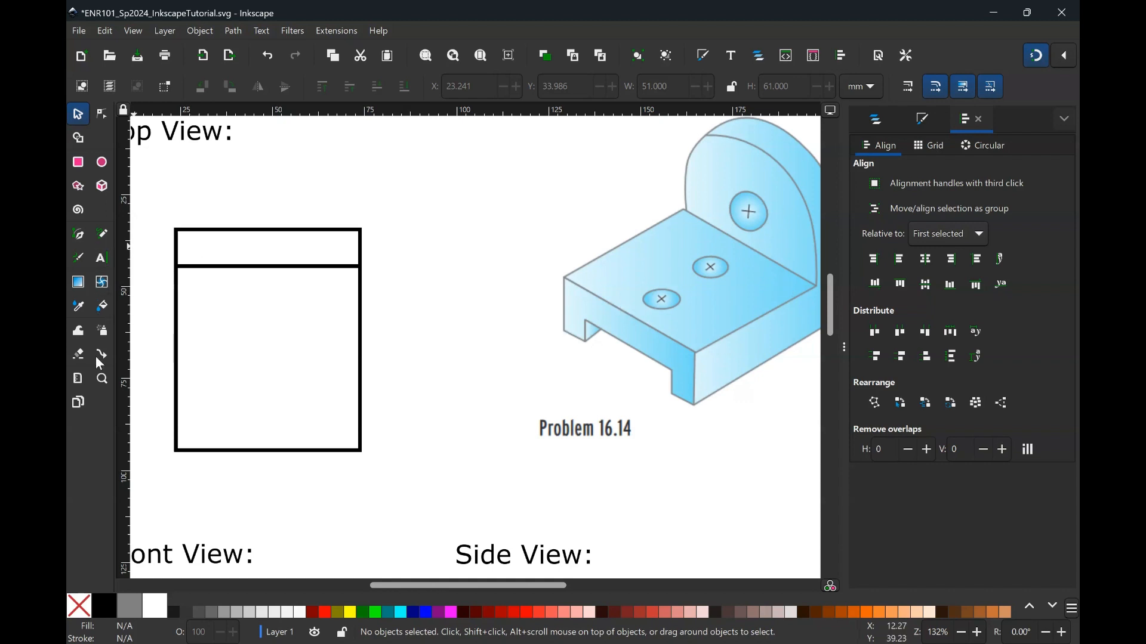
- Measure the width of the front hole on the isometric part with the Measure tool
{"action": "left_click", "coordinate": [78, 379]}
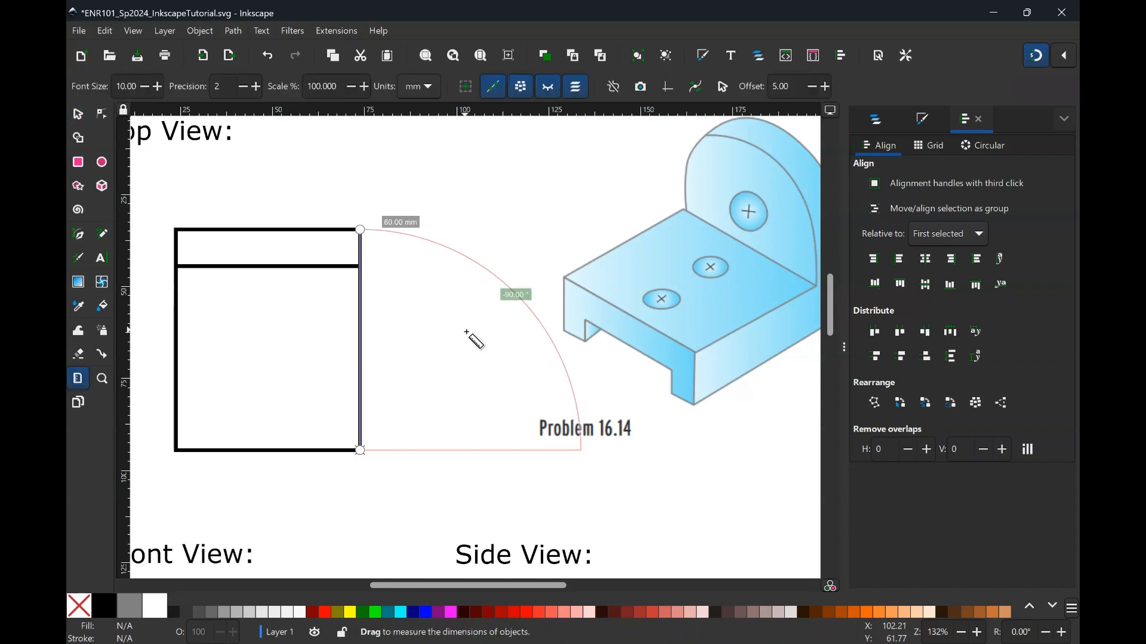
{"action": "scroll", "coordinate": [488, 332], "scroll_direction": "right", "scroll_amount": 3}
{"action": "scroll", "coordinate": [673, 340], "scroll_direction": "up", "scroll_amount": 4}
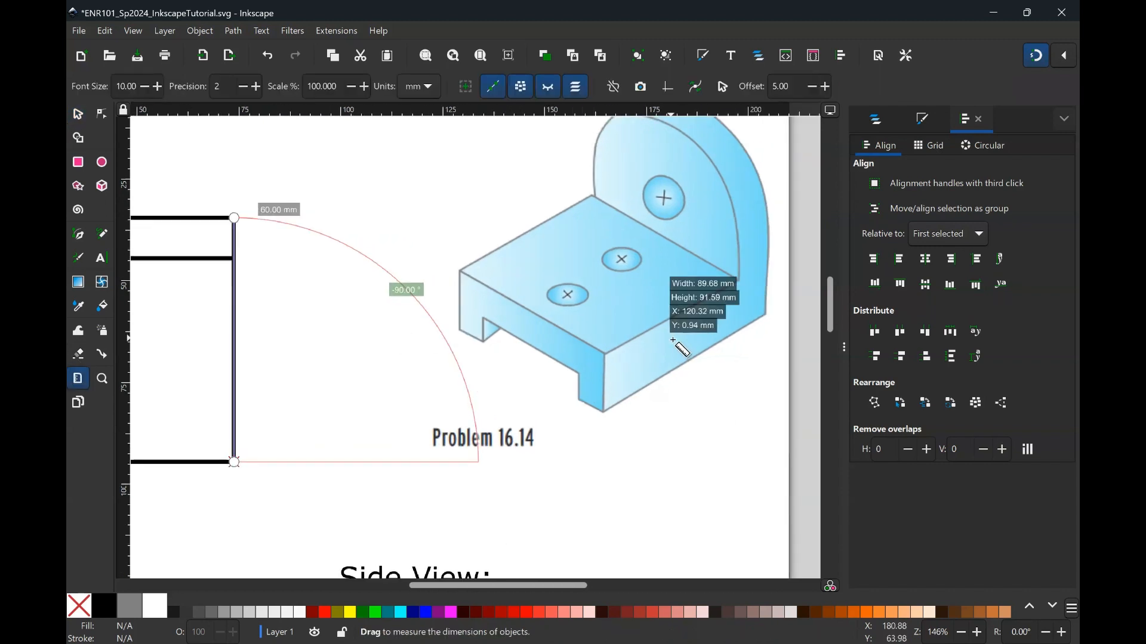
{"action": "scroll", "coordinate": [680, 346], "scroll_direction": "up", "scroll_amount": 3}
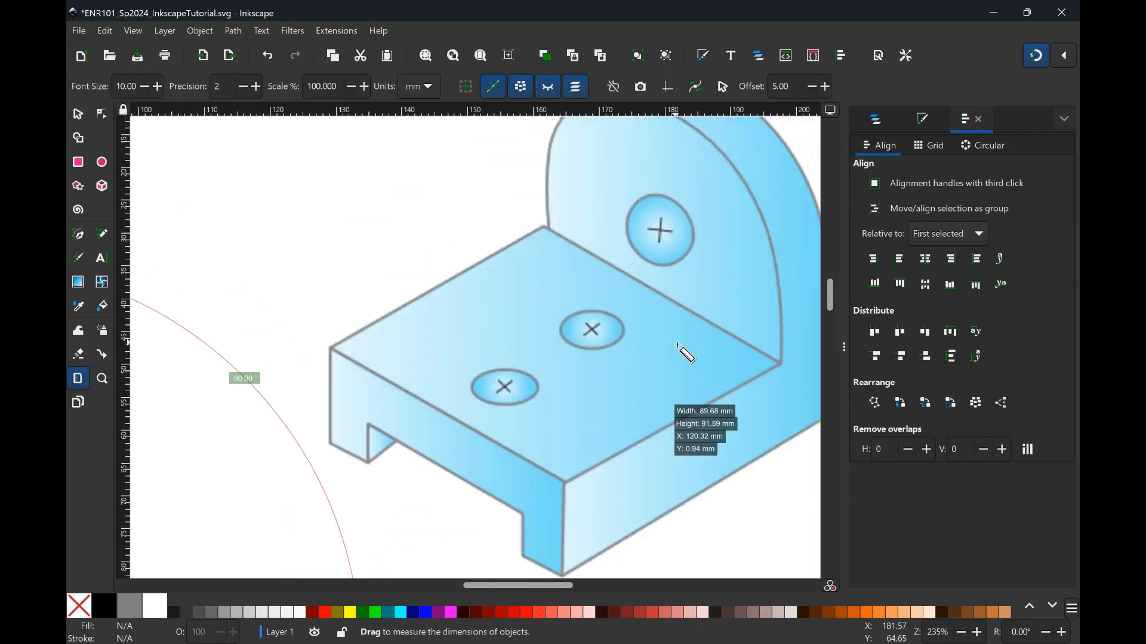
{"action": "left_click_drag", "start_coordinate": [472, 387], "coordinate": [541, 388]}
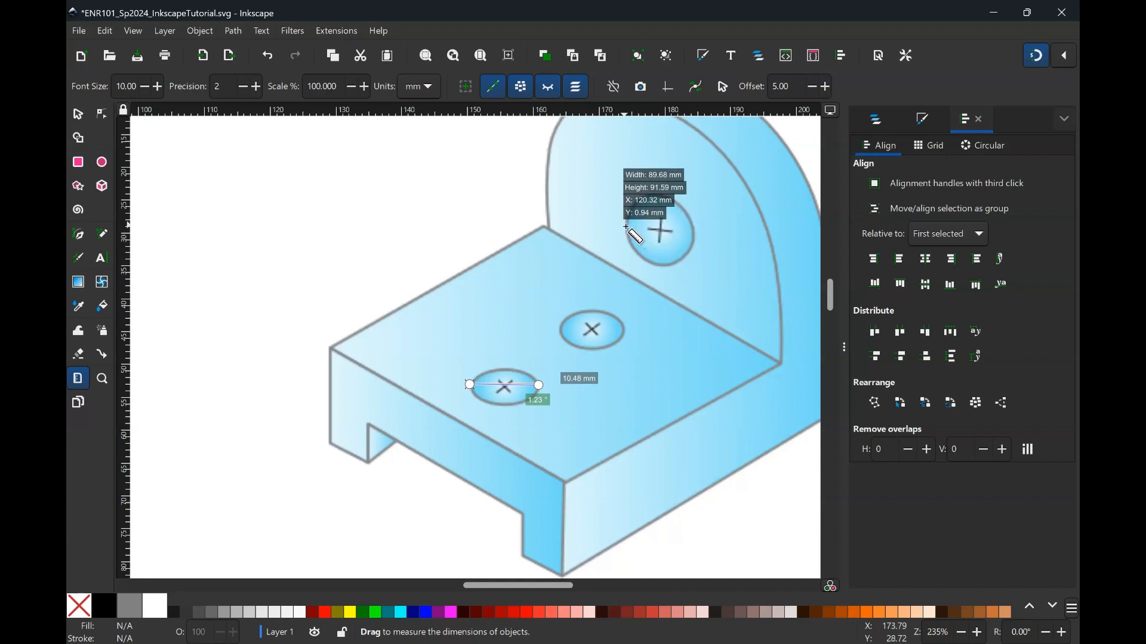
- Measure the back hole's diameter and the front notch's width on the isometric part with the Measure tool
{"action": "left_click_drag", "start_coordinate": [657, 192], "coordinate": [658, 268]}
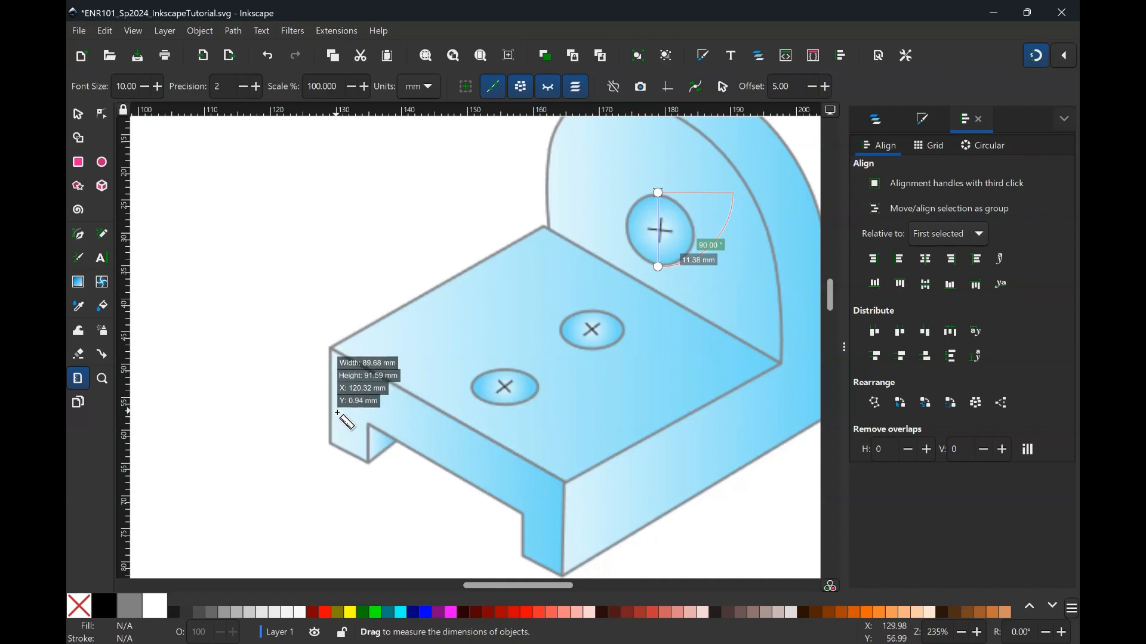
{"action": "left_click_drag", "start_coordinate": [330, 406], "coordinate": [368, 426]}
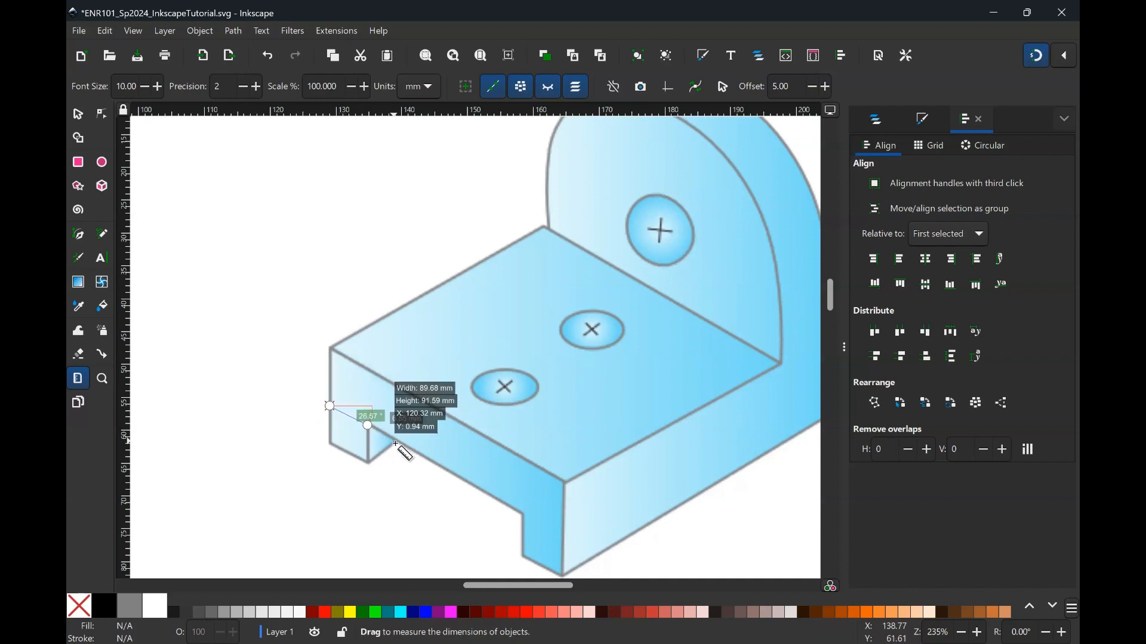
{"action": "scroll", "coordinate": [408, 452], "scroll_direction": "down", "scroll_amount": 2}
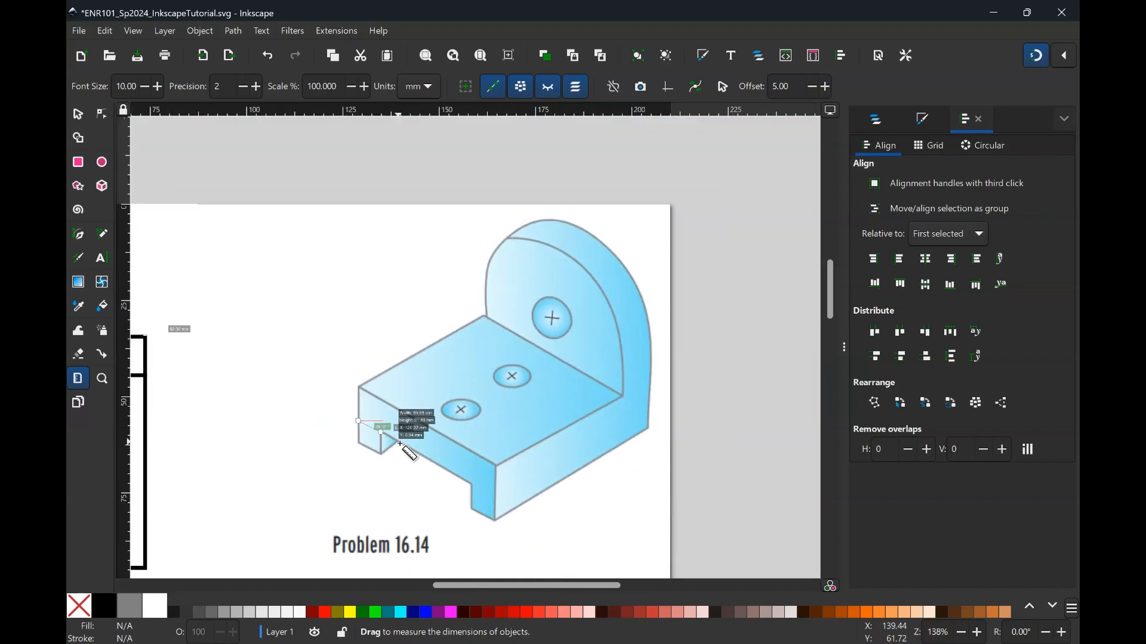
{"action": "scroll", "coordinate": [408, 452], "scroll_direction": "left", "scroll_amount": 3}
{"action": "scroll", "coordinate": [404, 450], "scroll_direction": "left", "scroll_amount": 4}
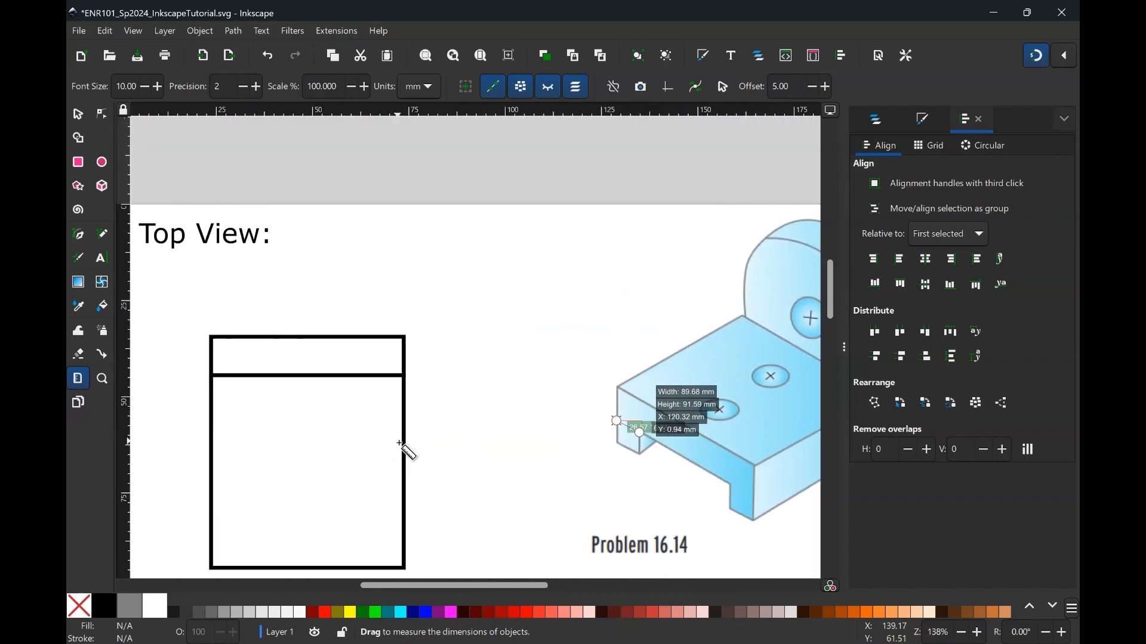
{"action": "scroll", "coordinate": [404, 450], "scroll_direction": "down", "scroll_amount": 2}
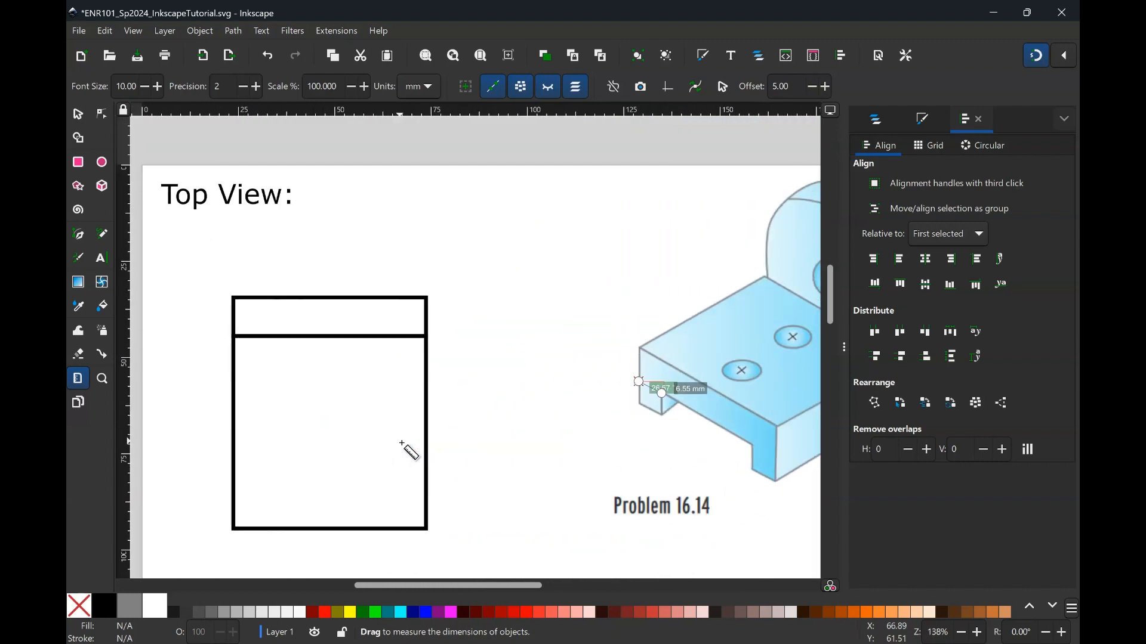
- Draw a circle beside the top view and set its width and height to 9 mm
{"action": "left_click", "coordinate": [102, 162]}
{"action": "left_click_drag", "start_coordinate": [464, 349], "coordinate": [516, 402]}
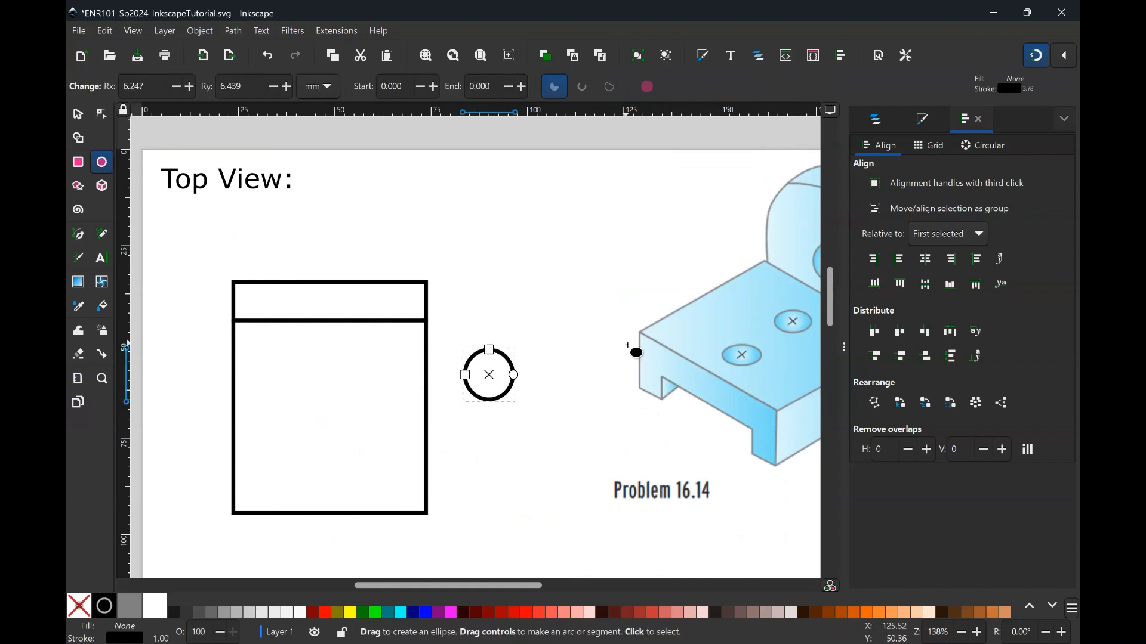
{"action": "left_click", "coordinate": [78, 114]}
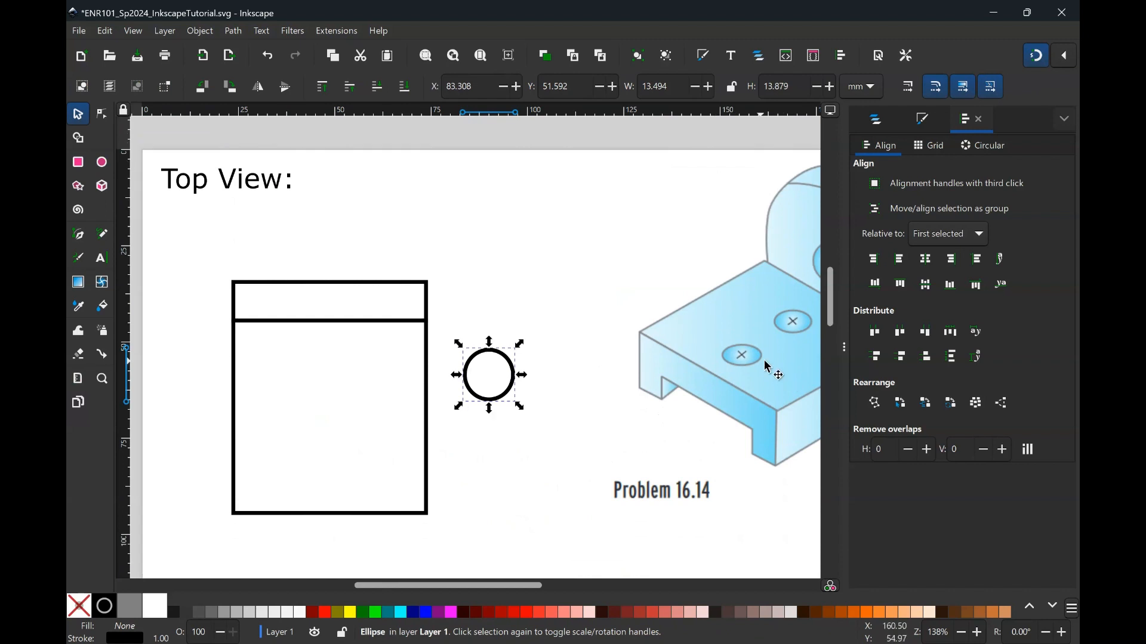
{"action": "left_click", "coordinate": [671, 91]}
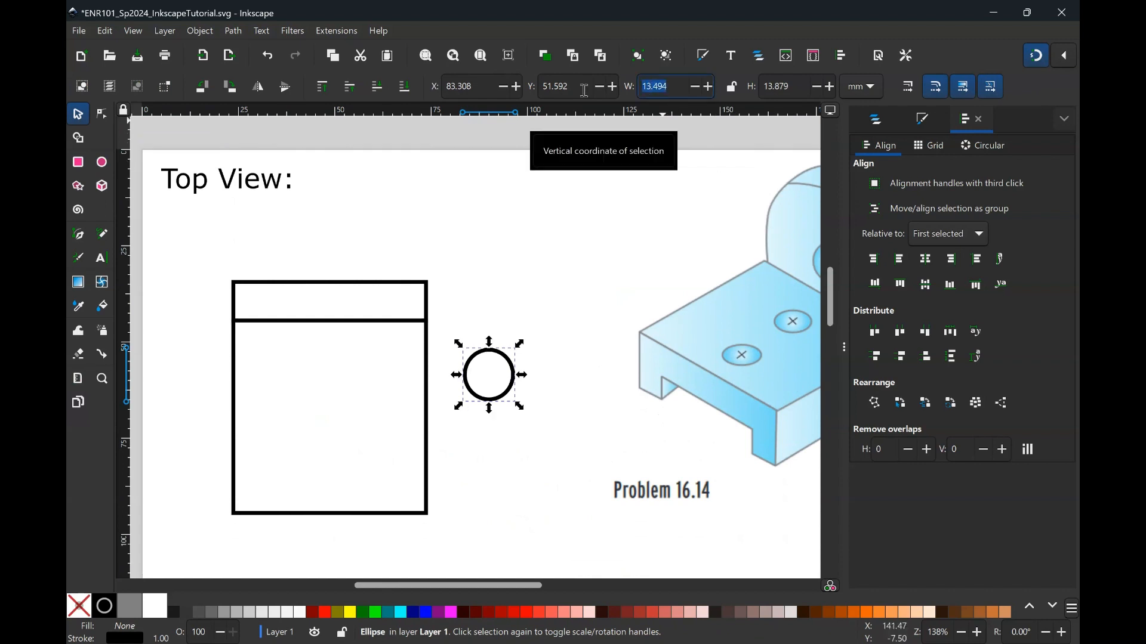
{"action": "type", "text": "9"}
{"action": "key", "text": "Tab"}
{"action": "type", "text": "9"}
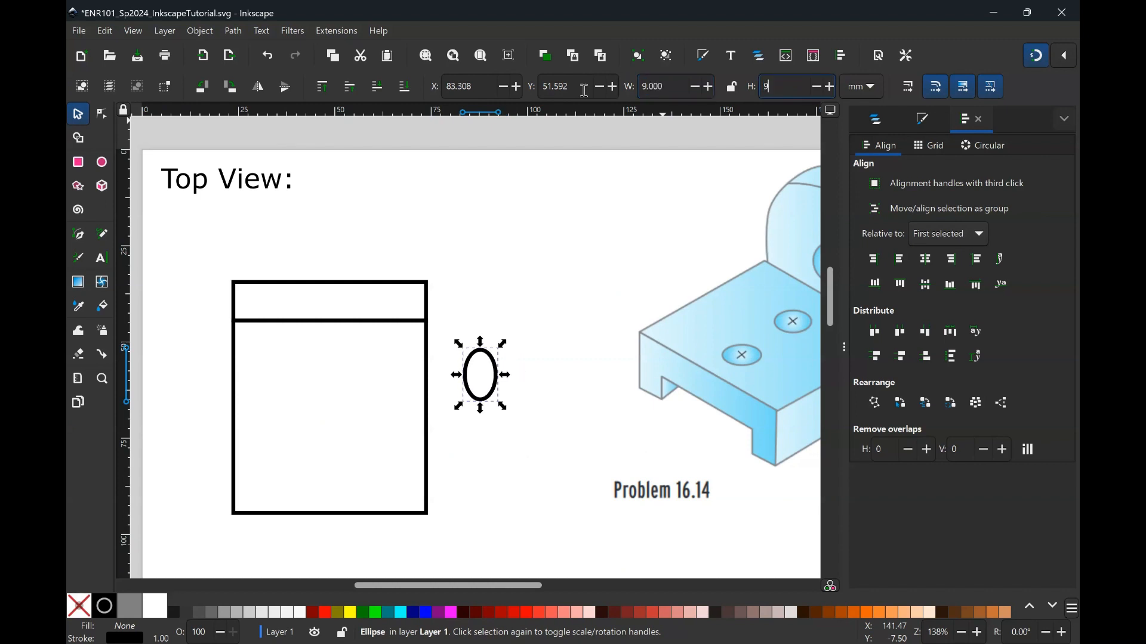
{"action": "key", "text": "Return"}
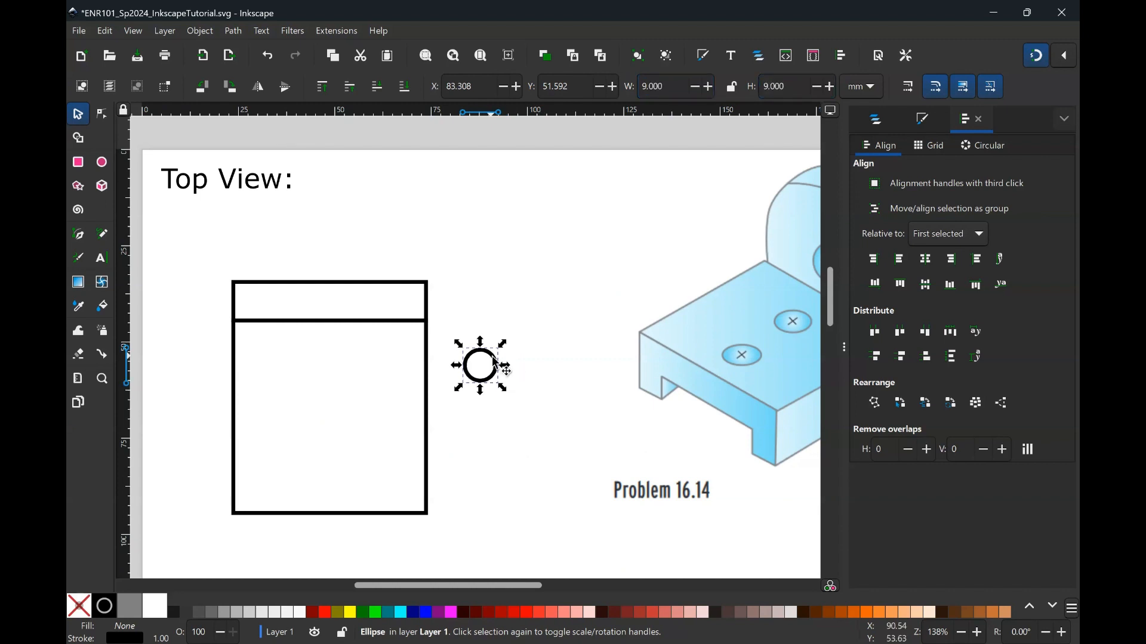
- Move the circle into the top-view rectangle and paste a copy of it inside the rectangle
{"action": "left_click_drag", "start_coordinate": [497, 367], "coordinate": [345, 380]}
{"action": "key", "text": "ctrl+c"}
{"action": "key", "text": "ctrl+v"}
{"action": "left_click", "coordinate": [477, 407]}
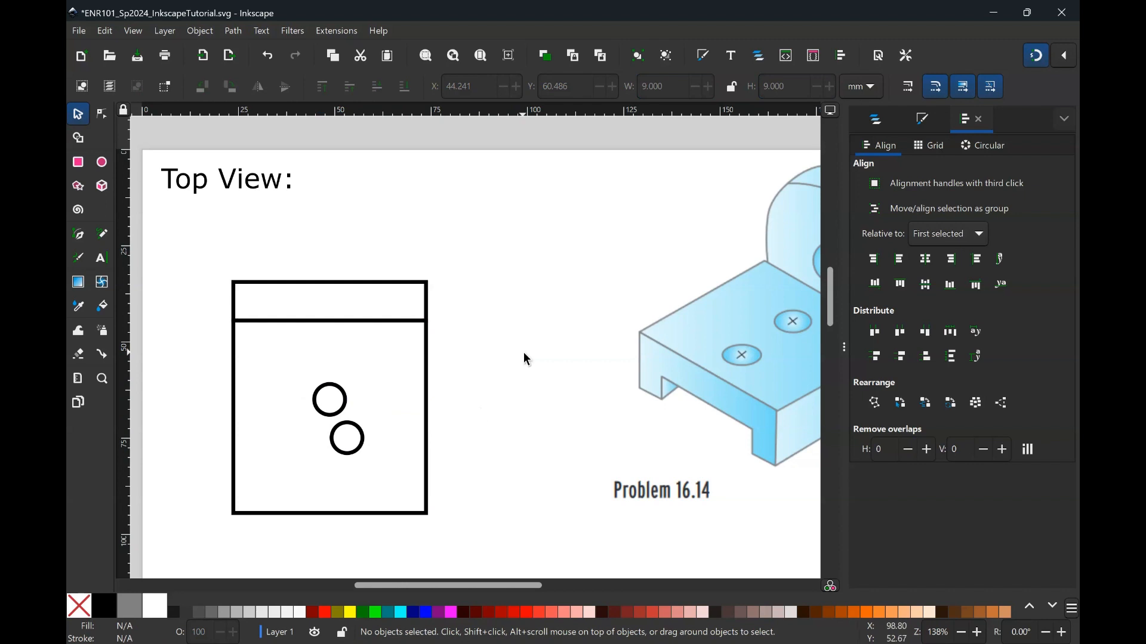
{"action": "scroll", "coordinate": [710, 322], "scroll_direction": "right", "scroll_amount": 1}
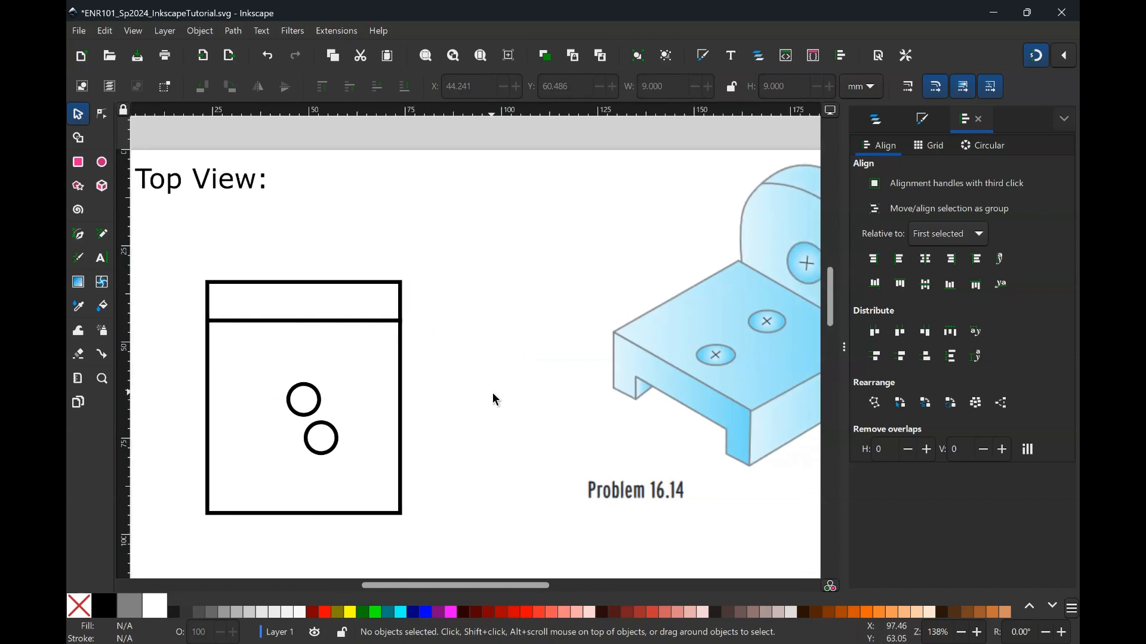
{"action": "scroll", "coordinate": [491, 397], "scroll_direction": "left", "scroll_amount": 2}
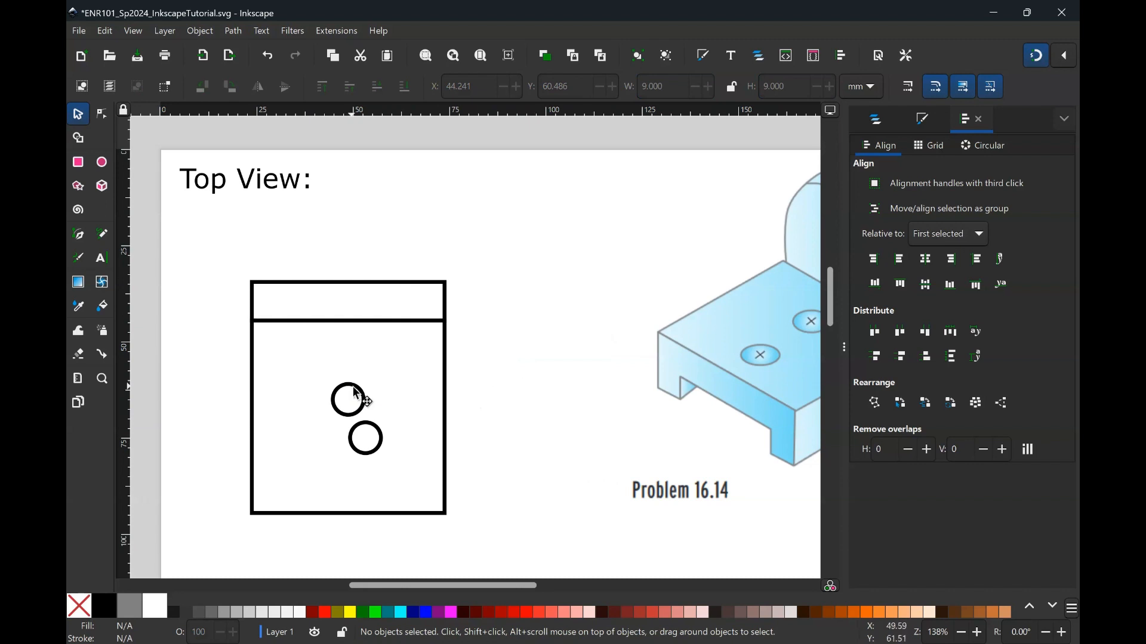
- Select both circles with the rectangle and center the circles on the vertical axis relative to the biggest object
{"action": "left_click", "coordinate": [352, 392]}
{"action": "left_click", "coordinate": [385, 439], "text": "shift"}
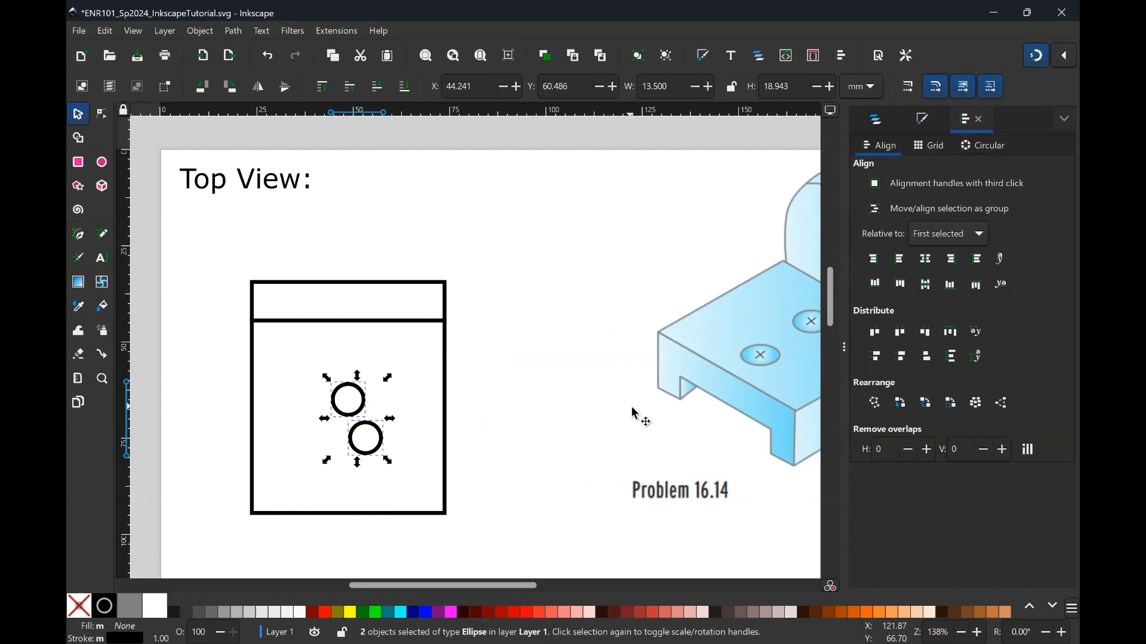
{"action": "left_click", "coordinate": [448, 385], "text": "shift"}
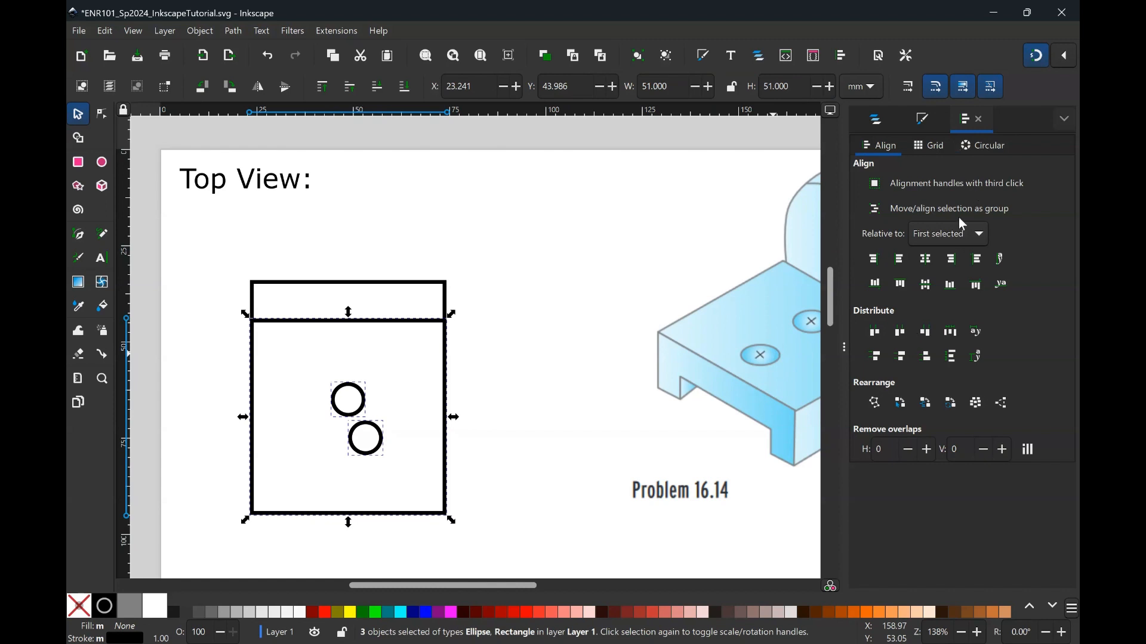
{"action": "left_click", "coordinate": [959, 241]}
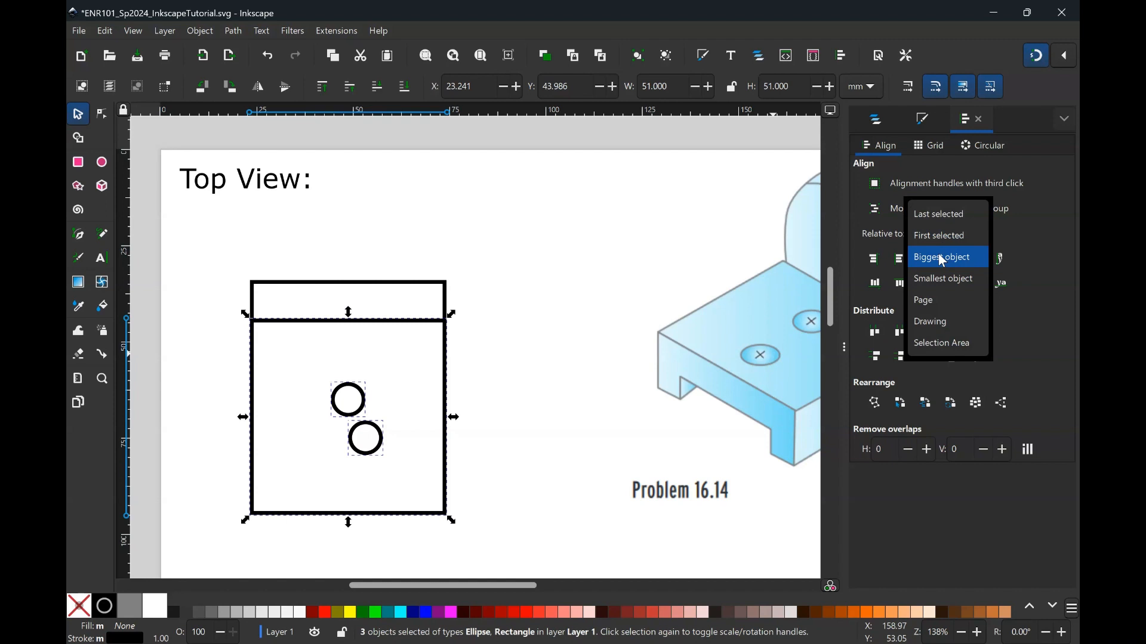
{"action": "left_click", "coordinate": [942, 261]}
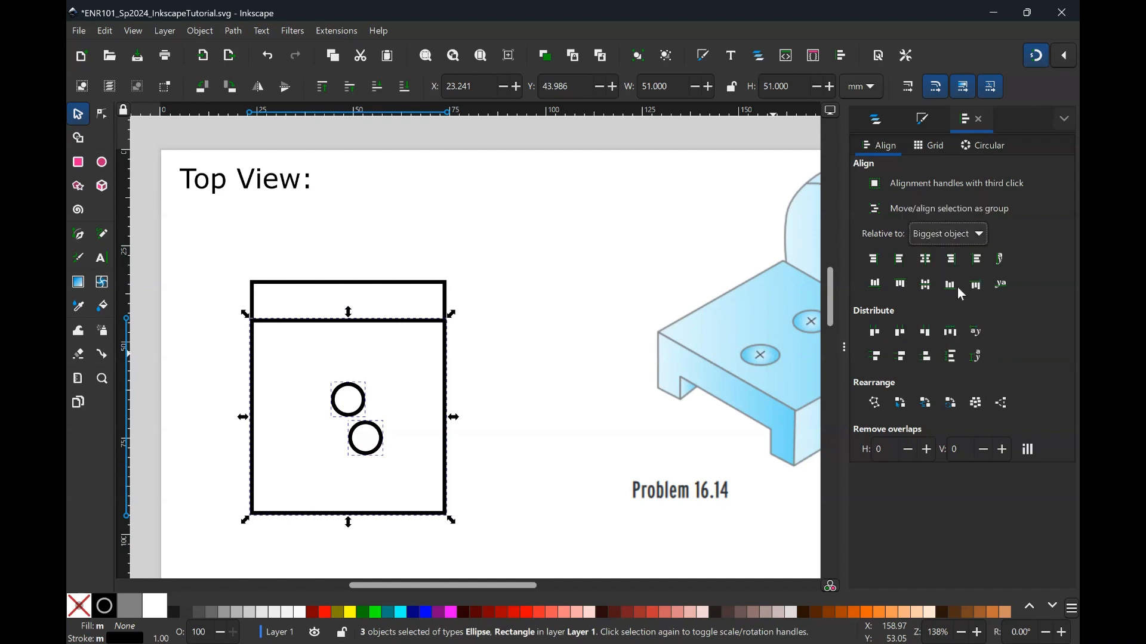
{"action": "left_click", "coordinate": [925, 262]}
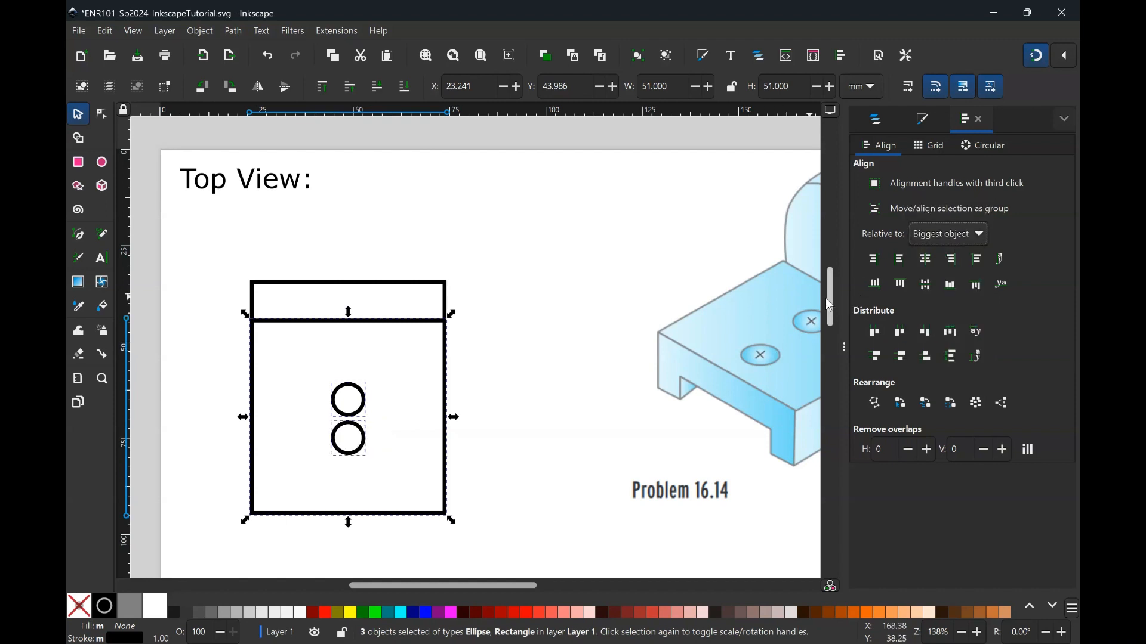
{"action": "left_click", "coordinate": [900, 260]}
{"action": "left_click", "coordinate": [946, 263]}
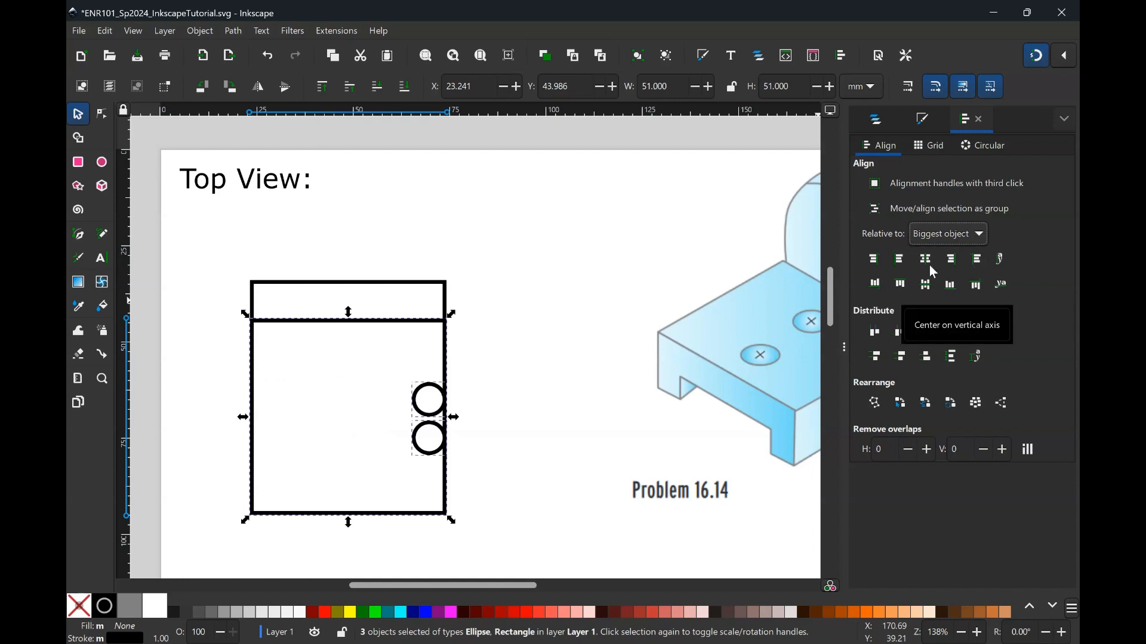
{"action": "left_click", "coordinate": [927, 262]}
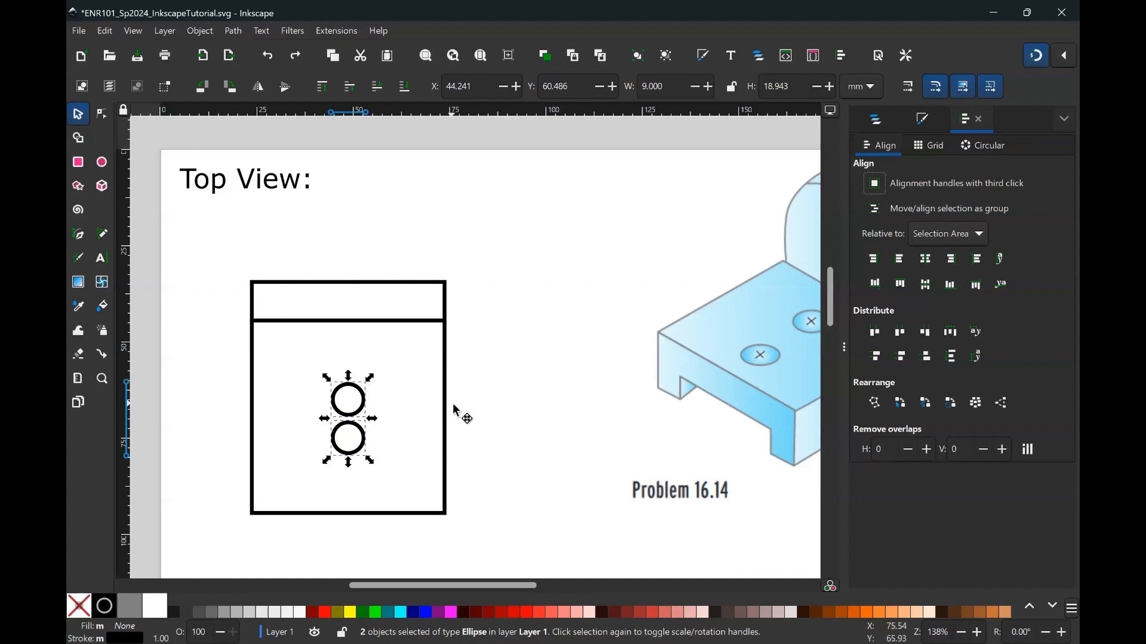
- Select the lower circle with the rectangle and align the circle onto the rectangle's bottom edge, horizontally centered
{"action": "left_click", "coordinate": [522, 435]}
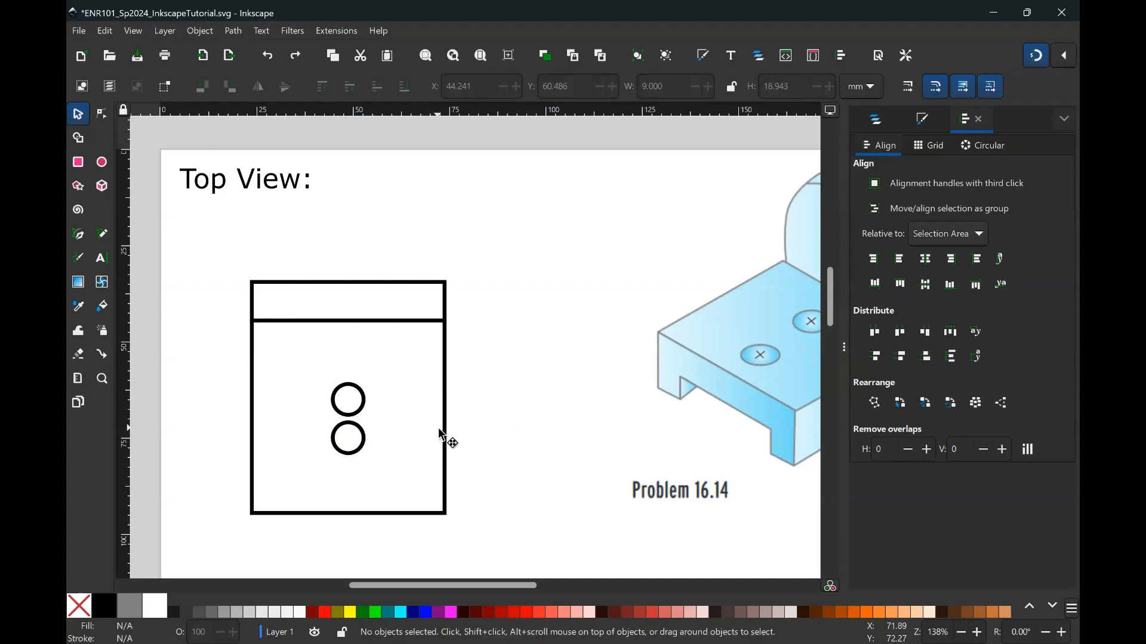
{"action": "left_click", "coordinate": [365, 439]}
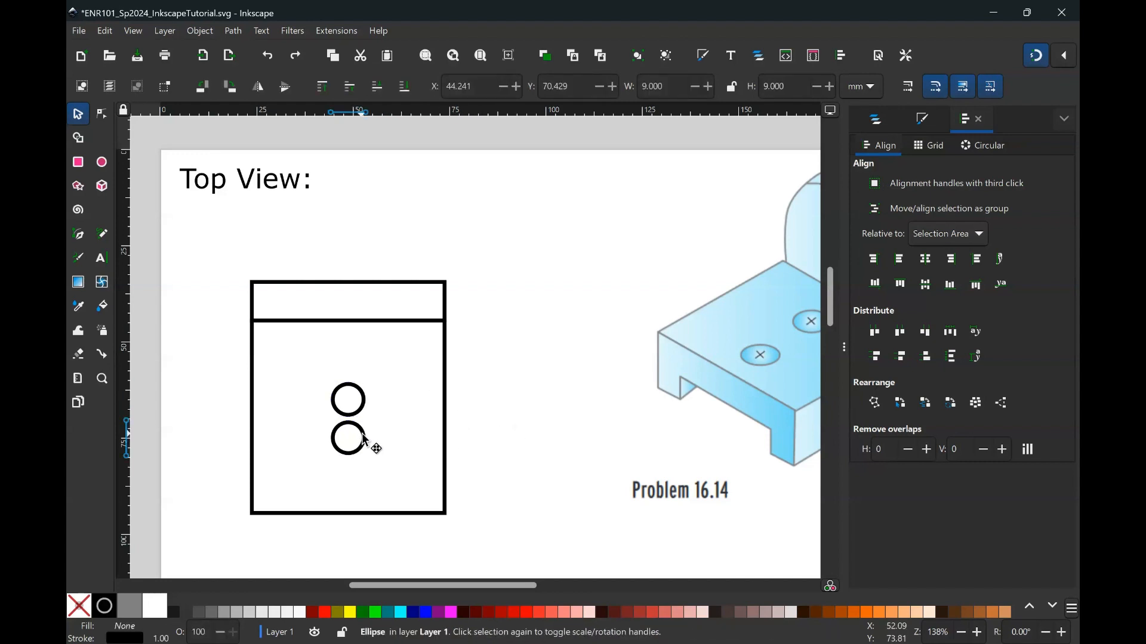
{"action": "left_click", "coordinate": [445, 389], "text": "shift"}
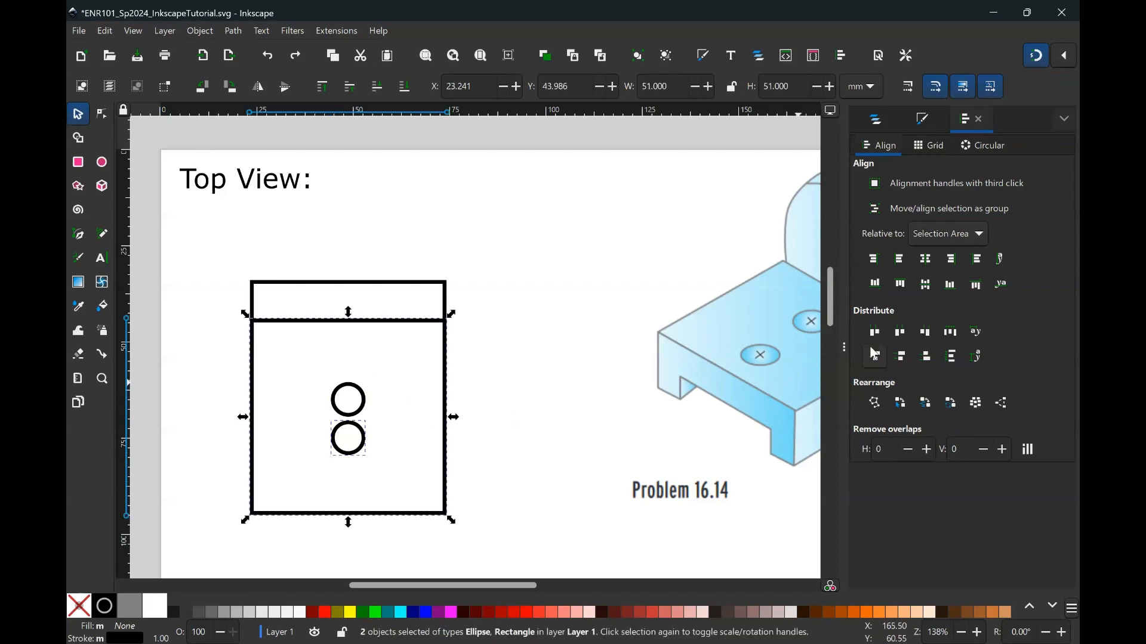
{"action": "left_click", "coordinate": [950, 262]}
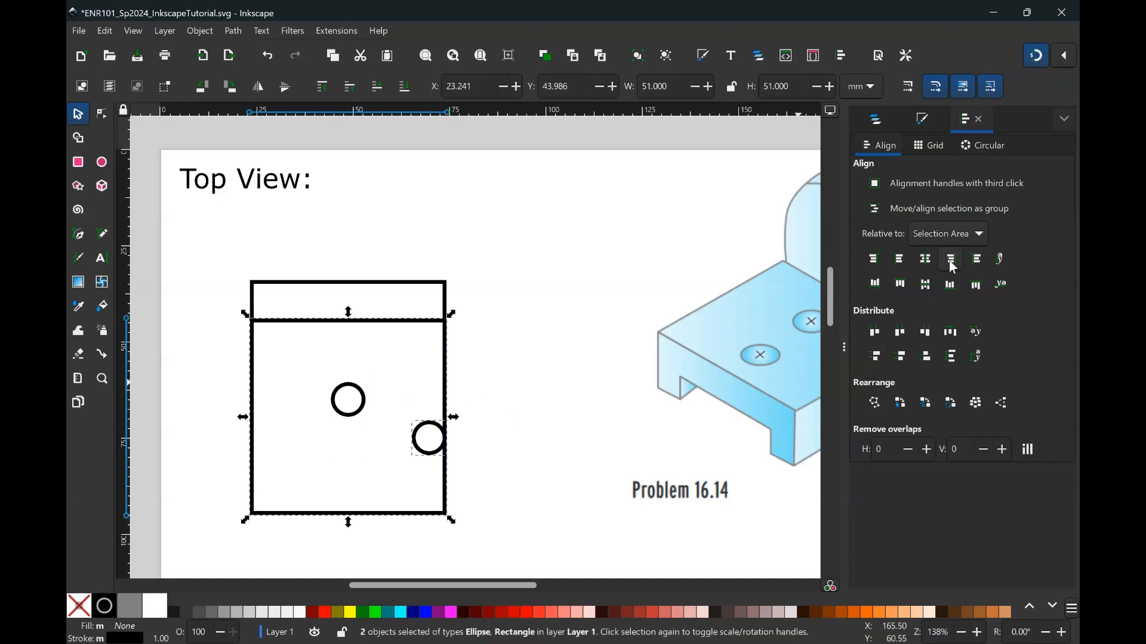
{"action": "left_click", "coordinate": [934, 267]}
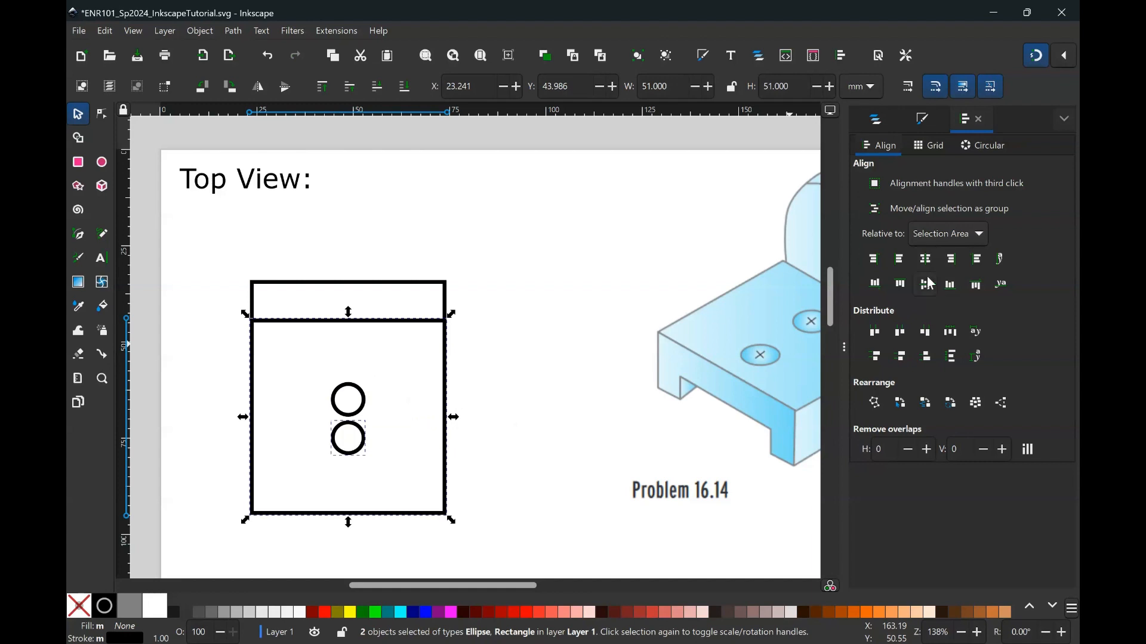
{"action": "left_click", "coordinate": [950, 286]}
- Select the upper circle with the large rectangle and align the circle's top to the rectangle's top edge
{"action": "left_click", "coordinate": [351, 389]}
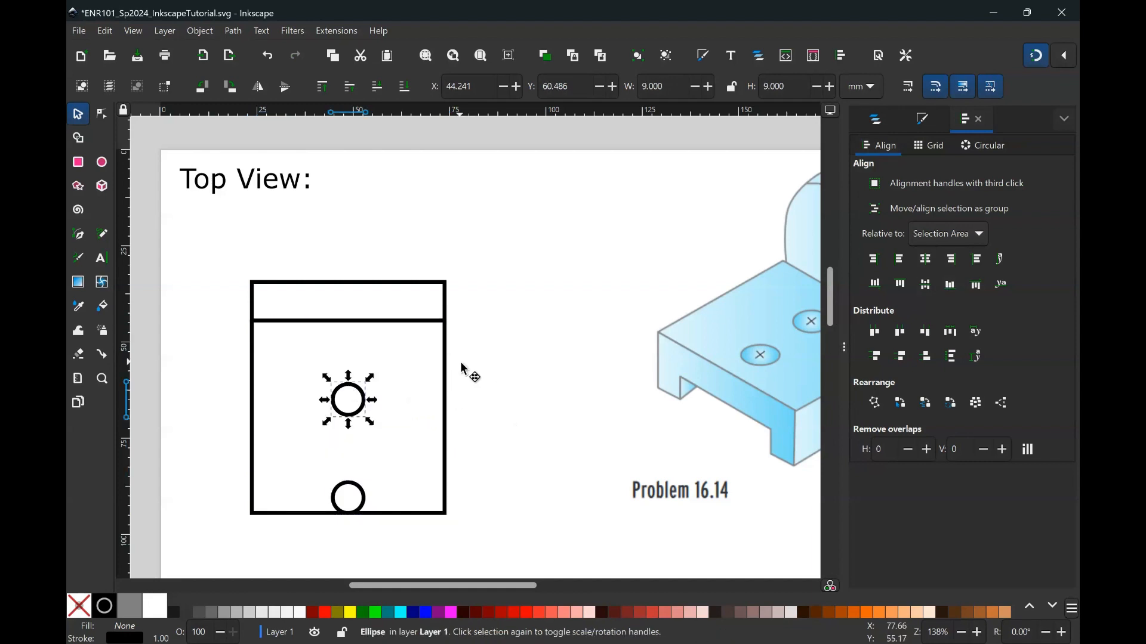
{"action": "left_click", "coordinate": [446, 370], "text": "shift"}
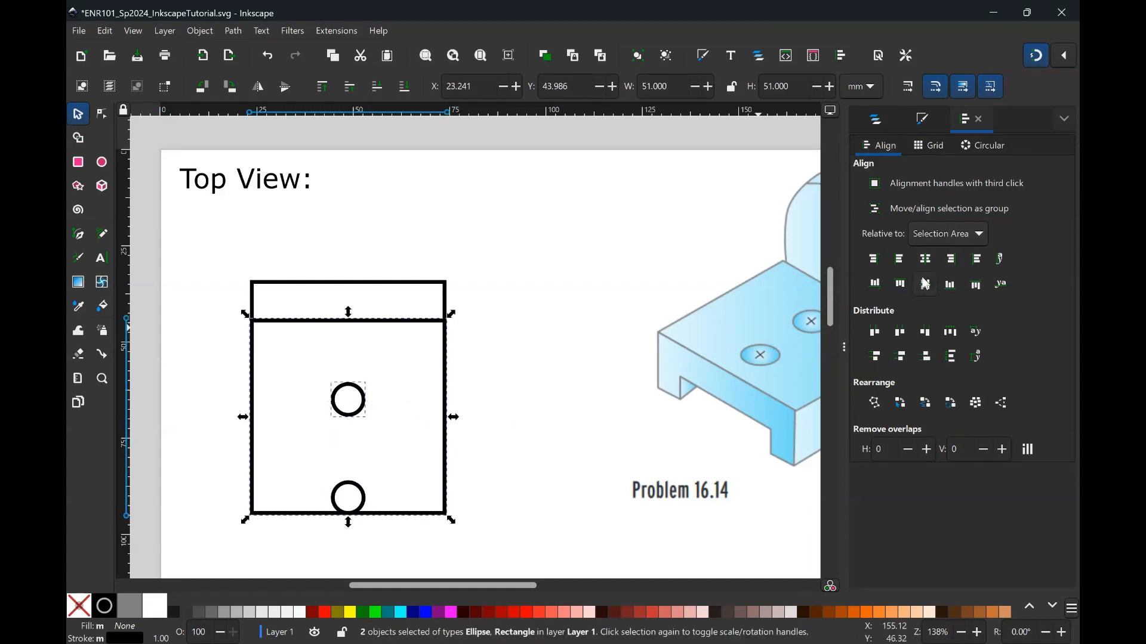
{"action": "left_click", "coordinate": [900, 285]}
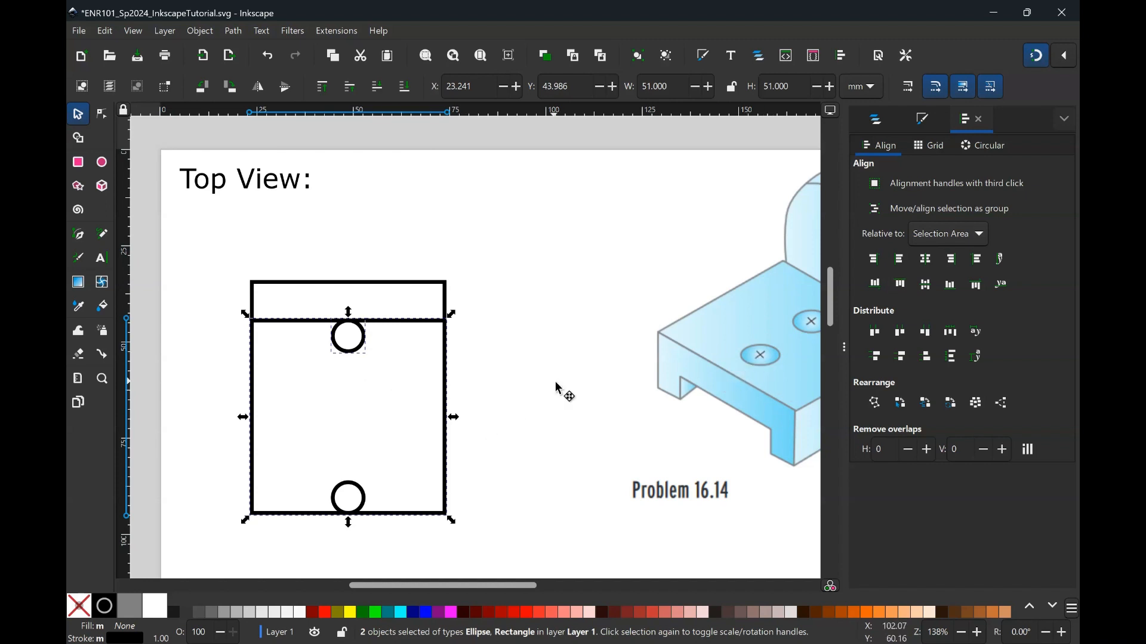
- Measure the front hole's distance from the part's front edge with the Measure tool, then return to the selector
{"action": "left_click", "coordinate": [81, 359]}
{"action": "left_click", "coordinate": [77, 379]}
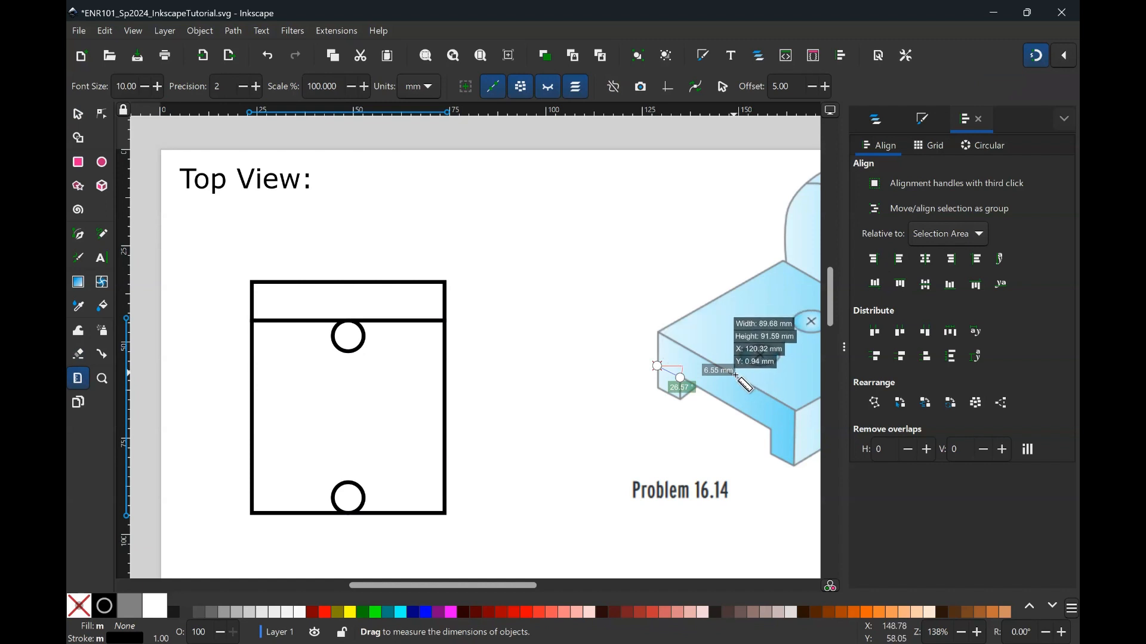
{"action": "mouse_move", "coordinate": [733, 373]}
{"action": "left_mouse_down"}
{"action": "mouse_move", "coordinate": [763, 356]}
{"action": "mouse_move", "coordinate": [752, 365]}
{"action": "left_mouse_up"}
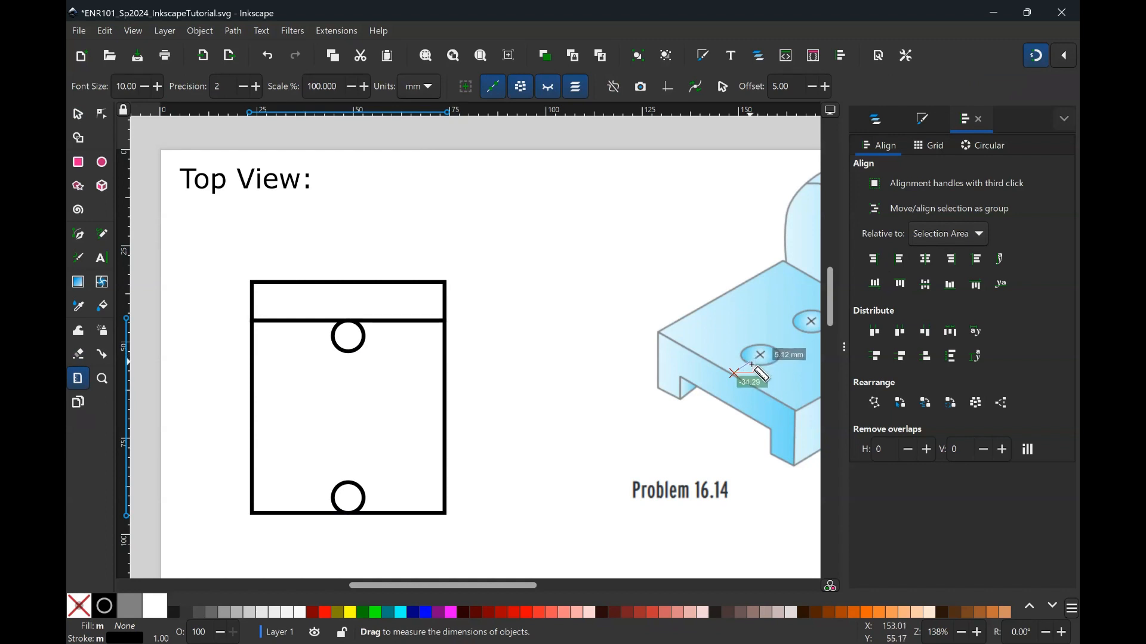
{"action": "left_click_drag", "start_coordinate": [752, 365], "coordinate": [753, 365]}
{"action": "left_click", "coordinate": [80, 116]}
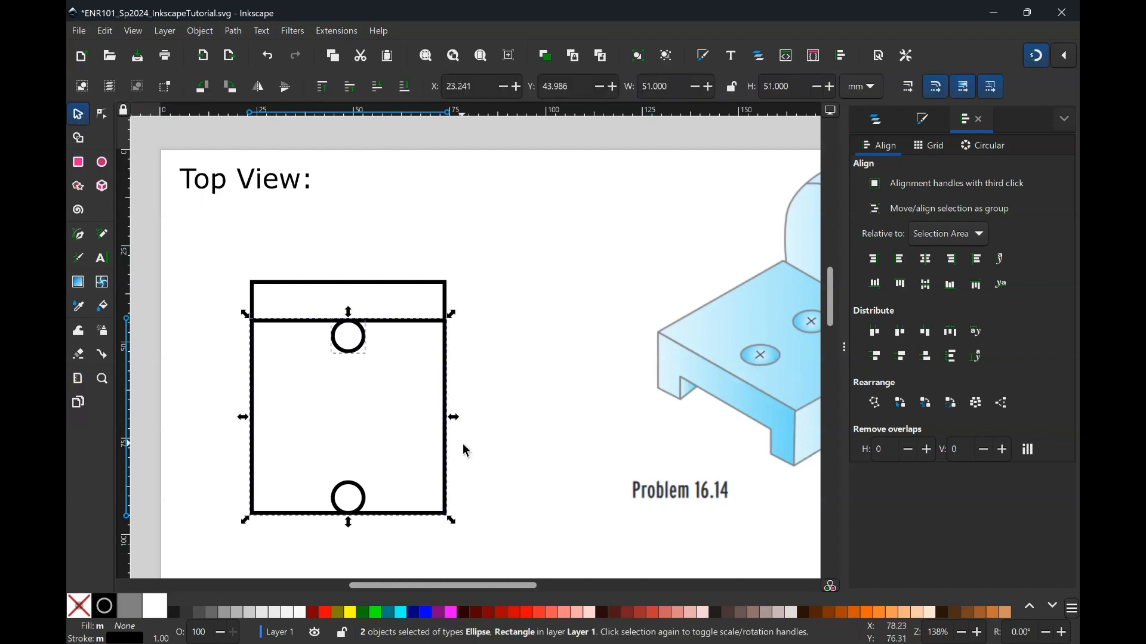
- Select the lower circle and set its Y position to 75.986 mm
{"action": "left_click", "coordinate": [362, 491]}
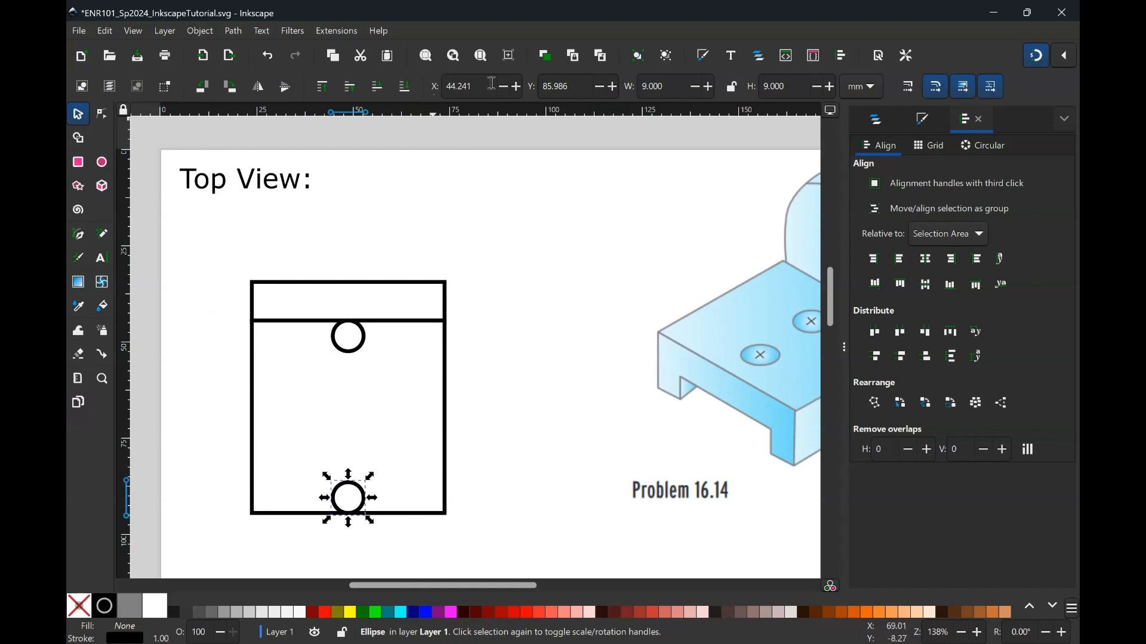
{"action": "left_click", "coordinate": [552, 87]}
{"action": "type", "text": "0"}
{"action": "key", "text": "Return"}
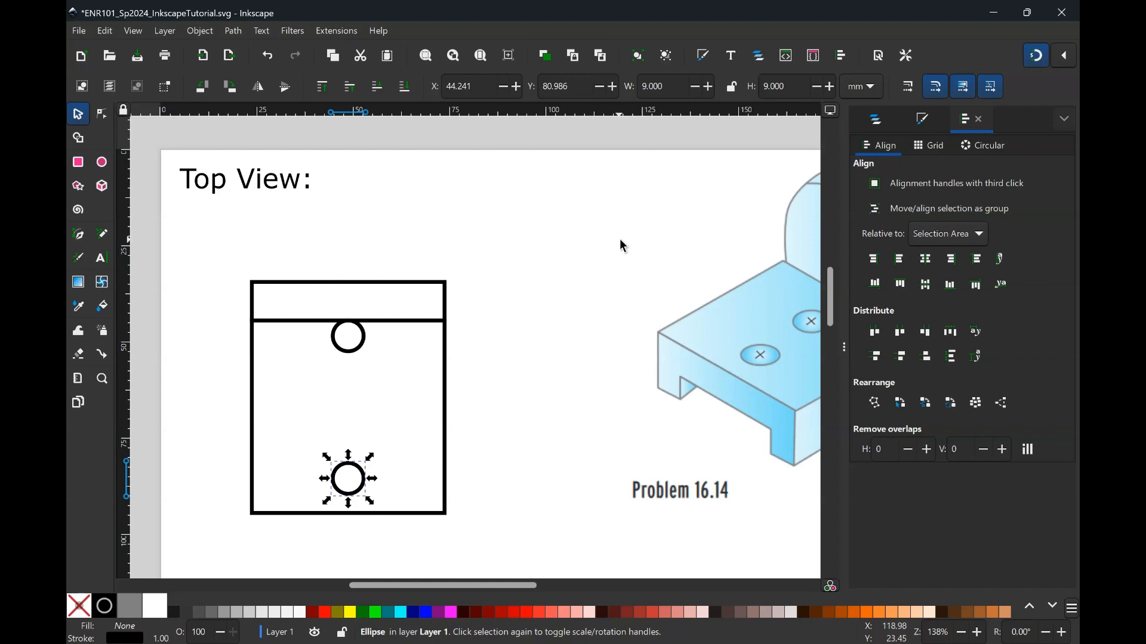
{"action": "left_click", "coordinate": [548, 87]}
{"action": "type", "text": "75"}
{"action": "key", "text": "Return"}
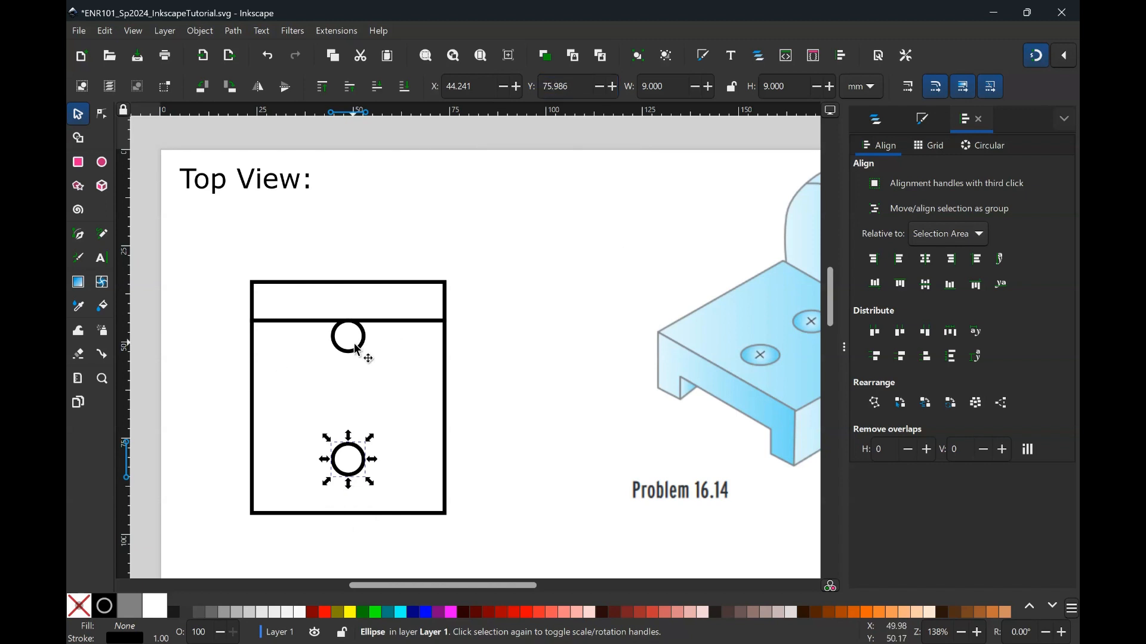
- Select the upper circle and set its Y position to 53.986 mm
{"action": "left_click", "coordinate": [362, 351]}
{"action": "left_click", "coordinate": [545, 88]}
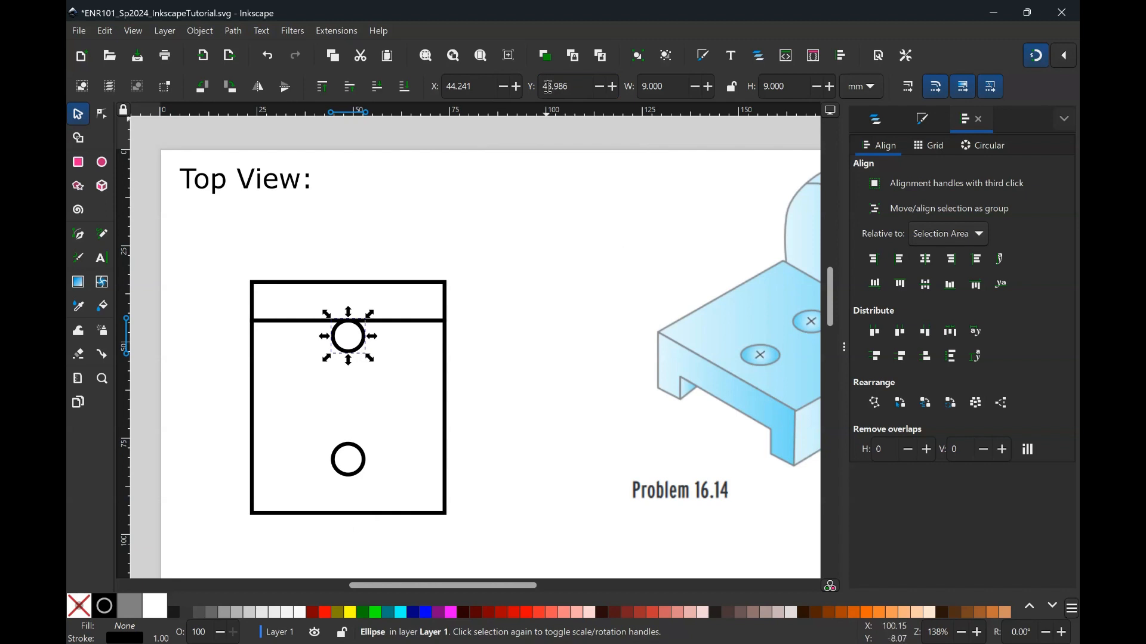
{"action": "type", "text": "5"}
{"action": "key", "text": "Return"}
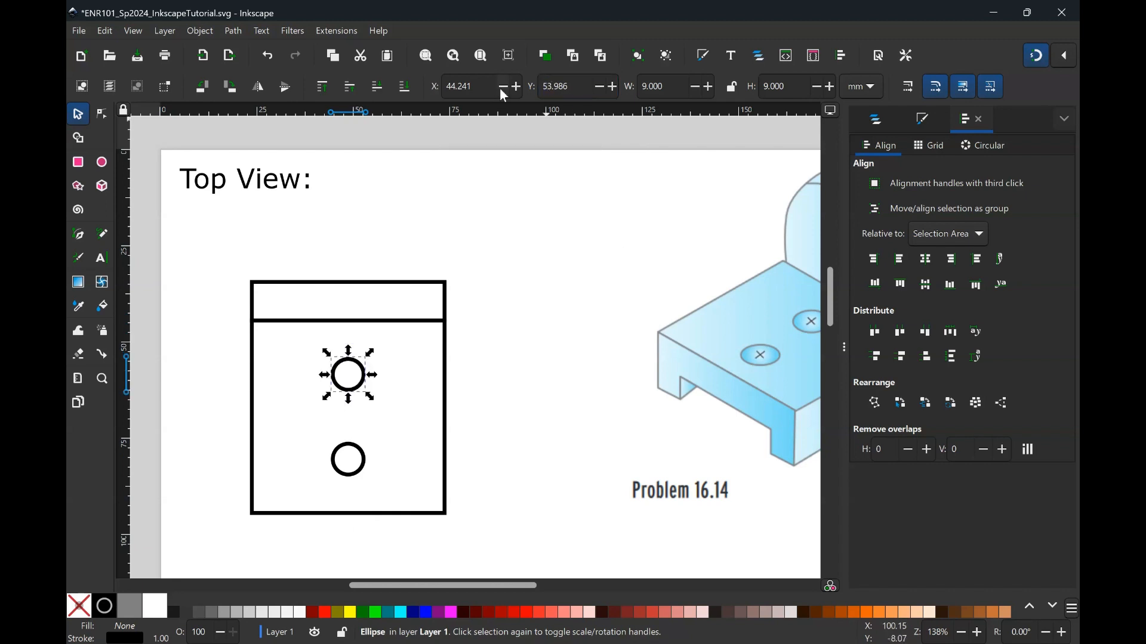
- Measure the distance from the strip's lower edge down to the upper hole with the Measure tool, then return to the selector
{"action": "left_click", "coordinate": [532, 358]}
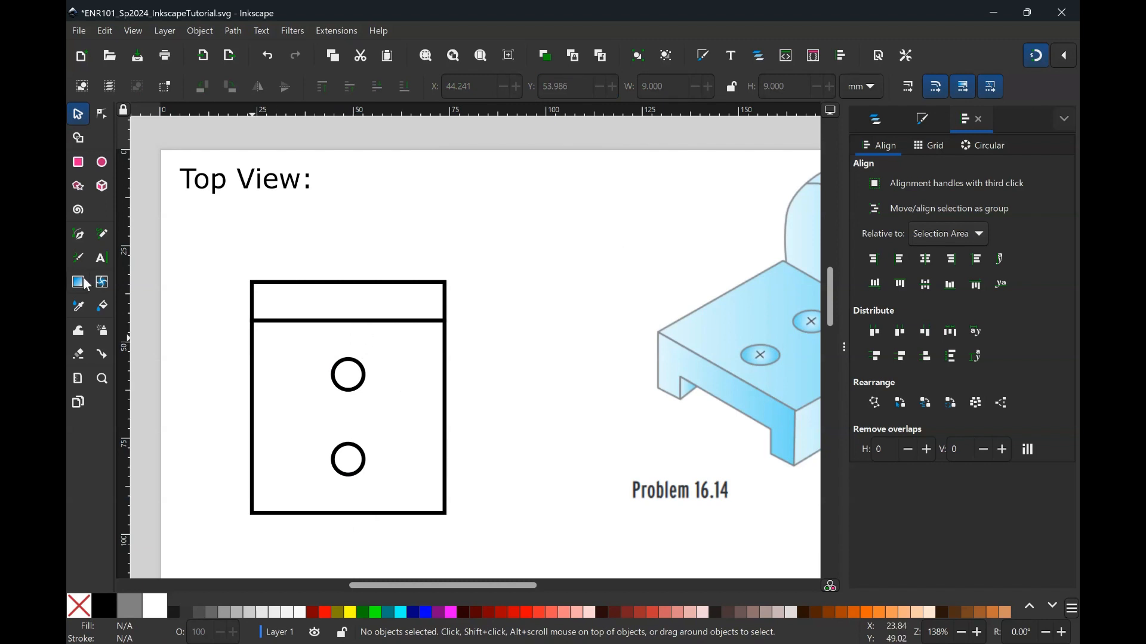
{"action": "left_click", "coordinate": [78, 377]}
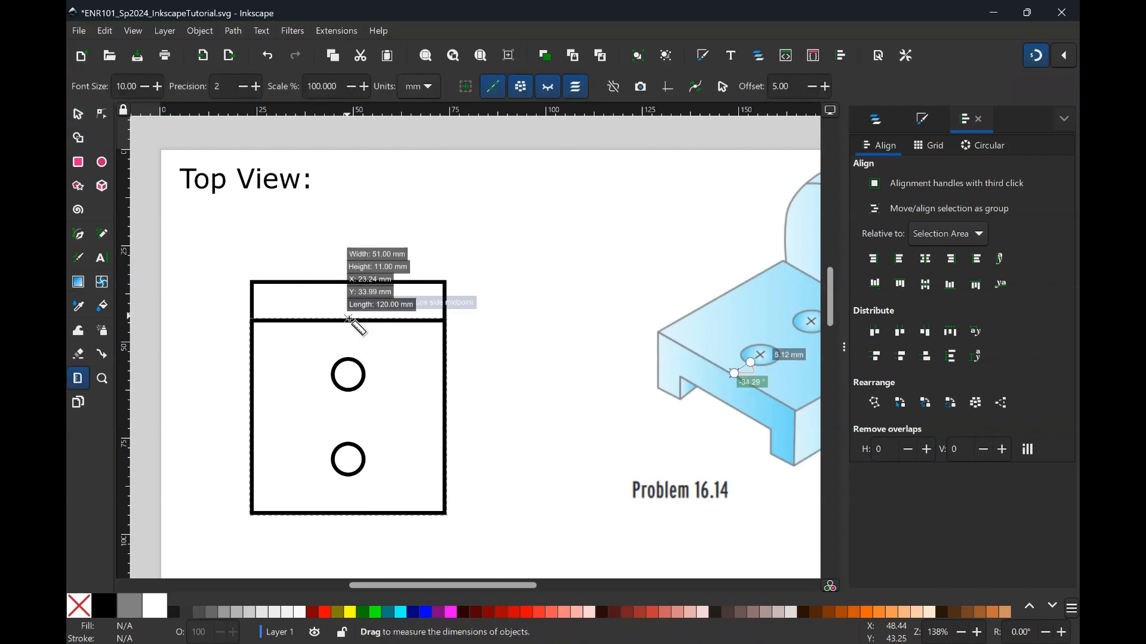
{"action": "left_click_drag", "start_coordinate": [349, 321], "coordinate": [349, 359]}
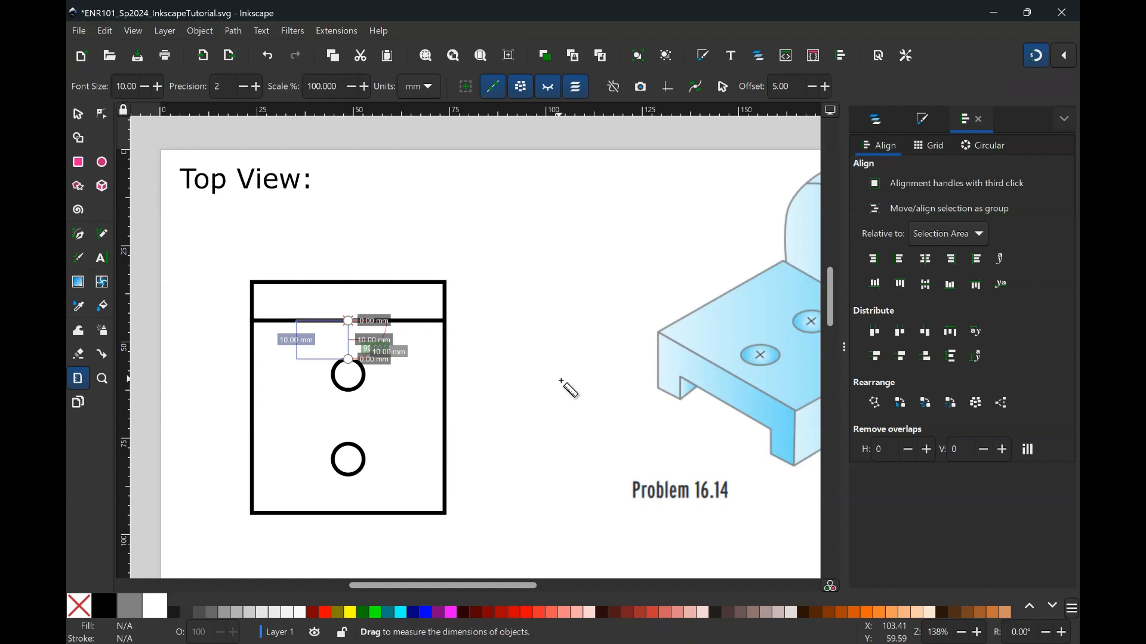
{"action": "left_click", "coordinate": [79, 115]}
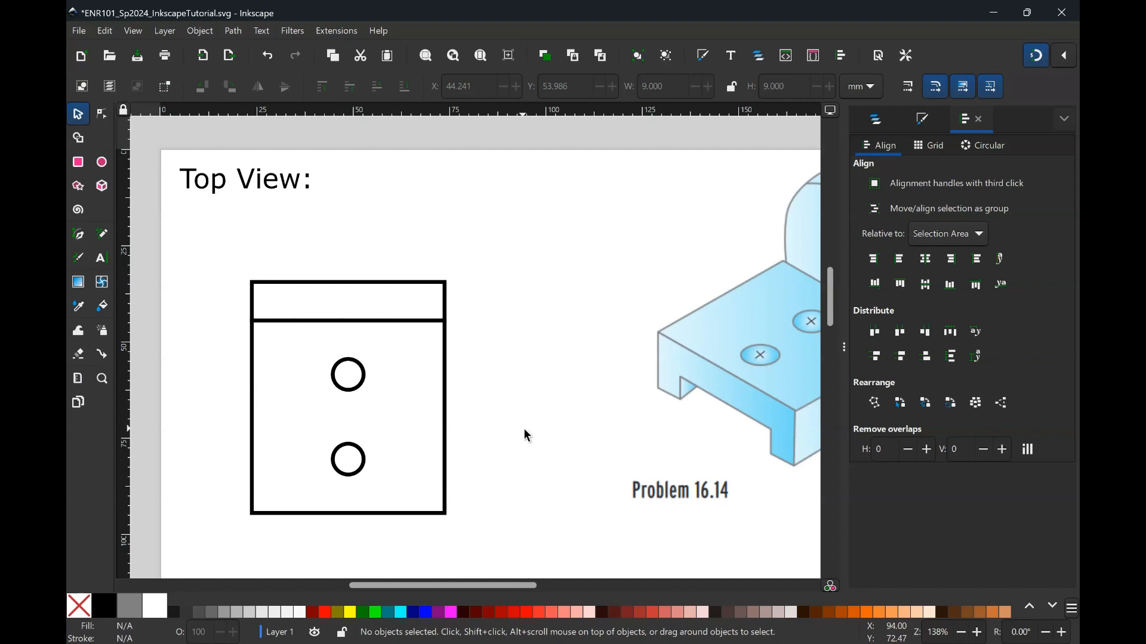
- Move the narrow 51 x 11 mm top strip rectangle to the right, partly past the top view outline
{"action": "scroll", "coordinate": [526, 435], "scroll_direction": "right", "scroll_amount": 2}
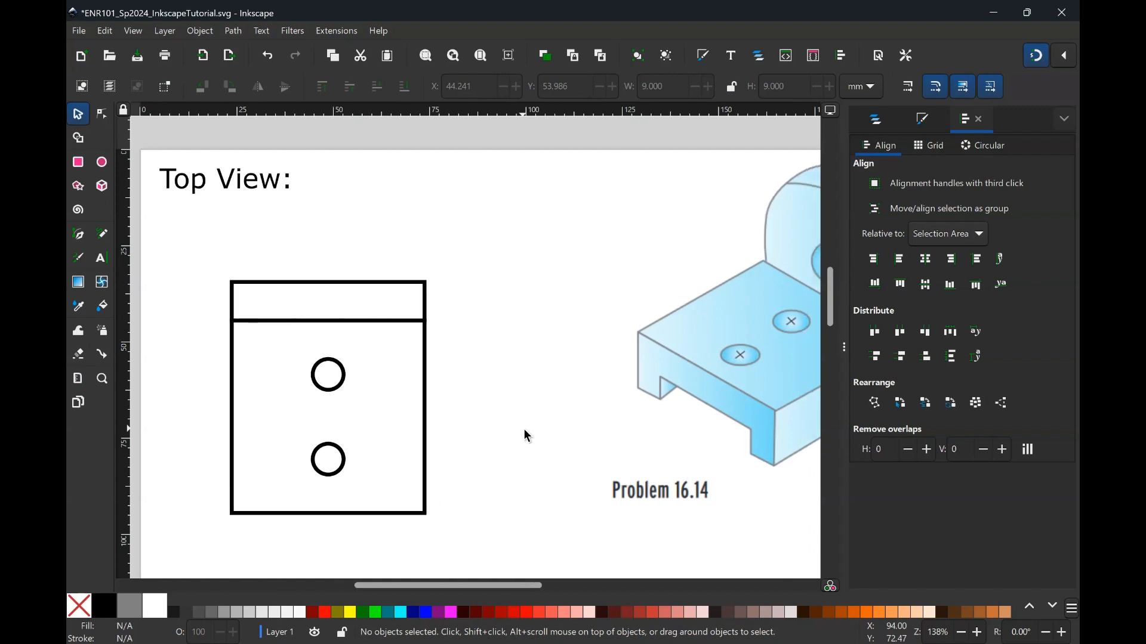
{"action": "scroll", "coordinate": [528, 436], "scroll_direction": "right", "scroll_amount": 3}
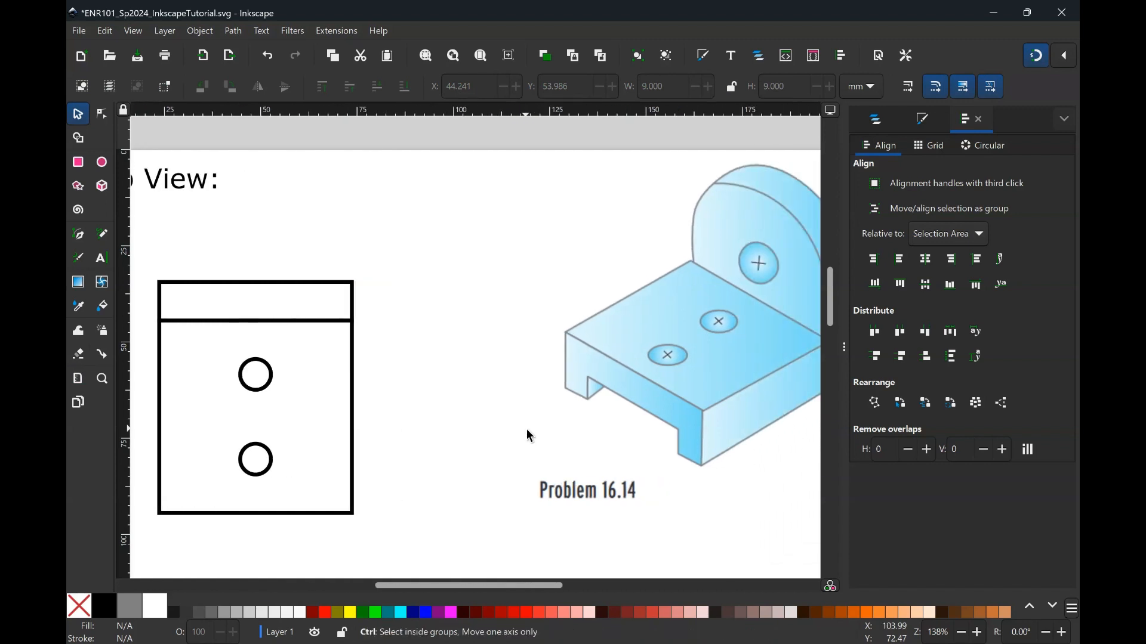
{"action": "scroll", "coordinate": [526, 429], "scroll_direction": "down", "scroll_amount": 2}
{"action": "scroll", "coordinate": [508, 412], "scroll_direction": "right", "scroll_amount": 1}
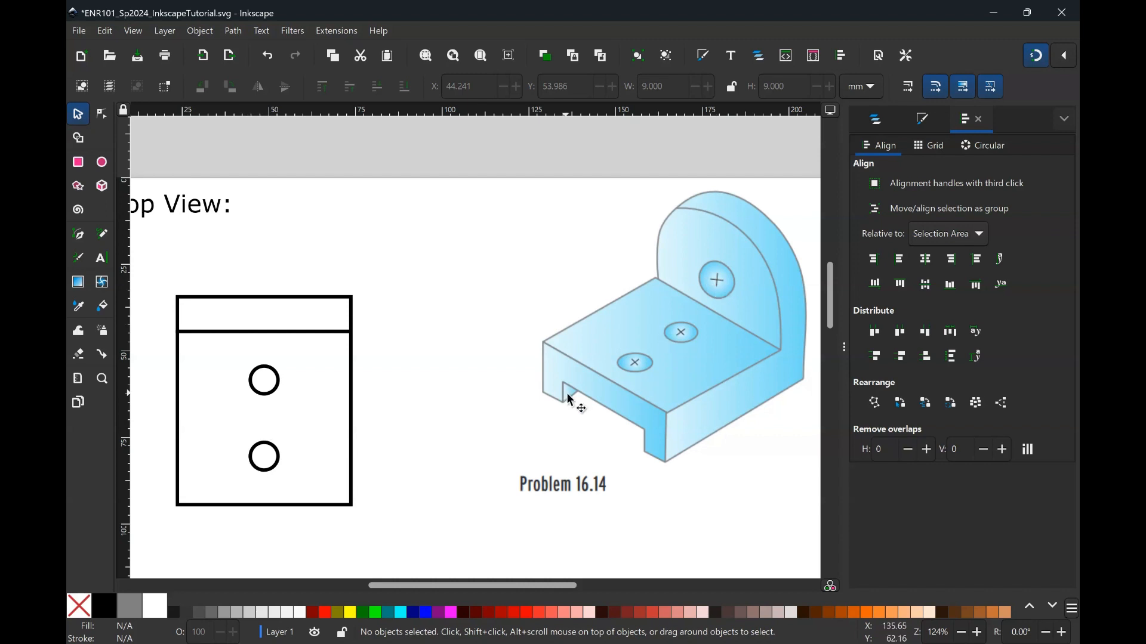
{"action": "scroll", "coordinate": [464, 408], "scroll_direction": "left", "scroll_amount": 1}
{"action": "scroll", "coordinate": [461, 402], "scroll_direction": "left", "scroll_amount": 1}
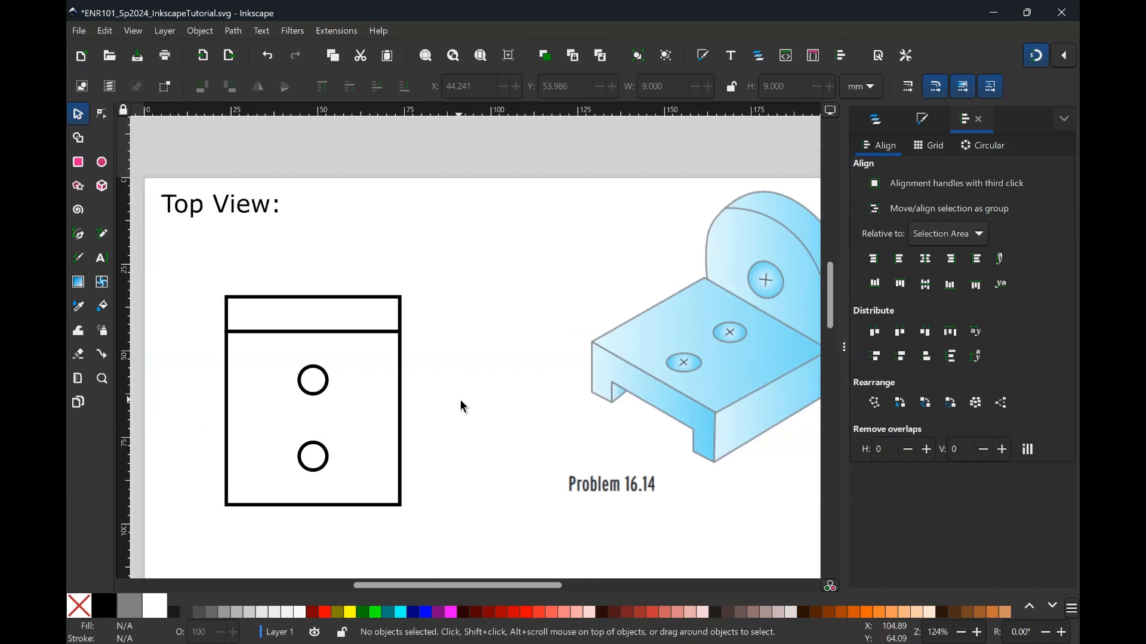
{"action": "left_click", "coordinate": [272, 299]}
{"action": "left_click_drag", "start_coordinate": [358, 327], "coordinate": [449, 327]}
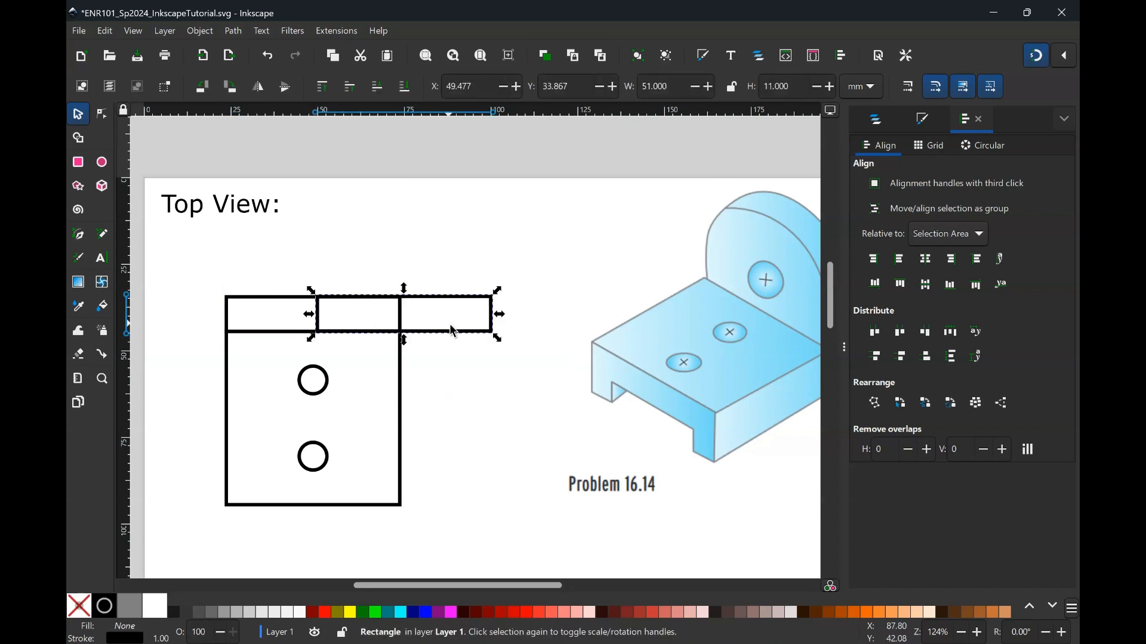
- Open the dash pattern choices in the selected strip rectangle's stroke style
{"action": "left_click", "coordinate": [919, 123]}
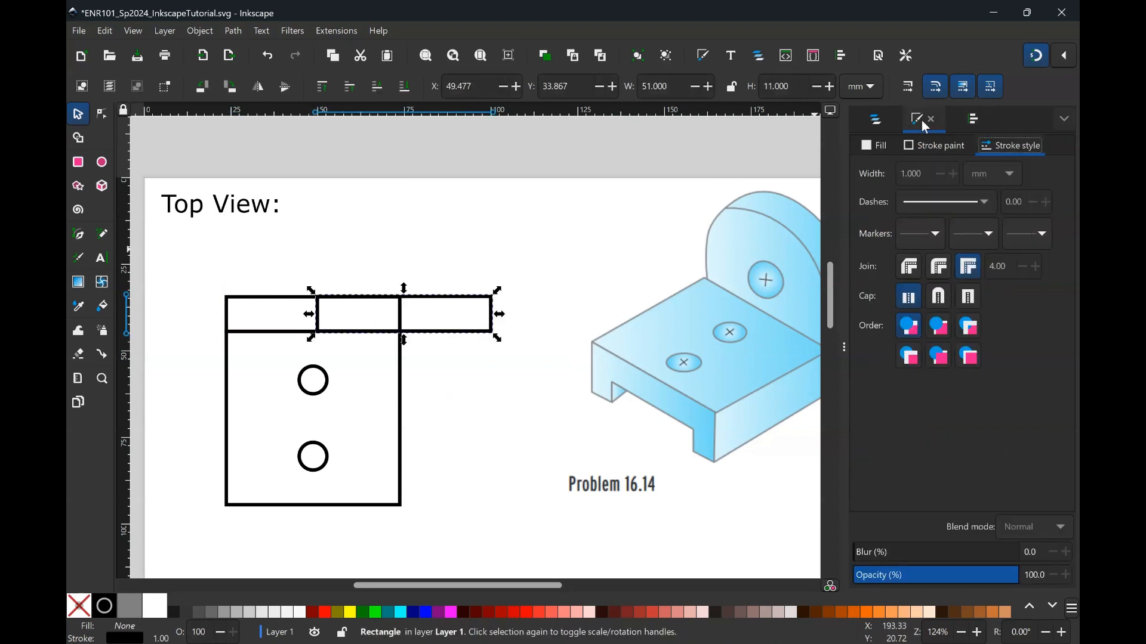
{"action": "left_click", "coordinate": [909, 205]}
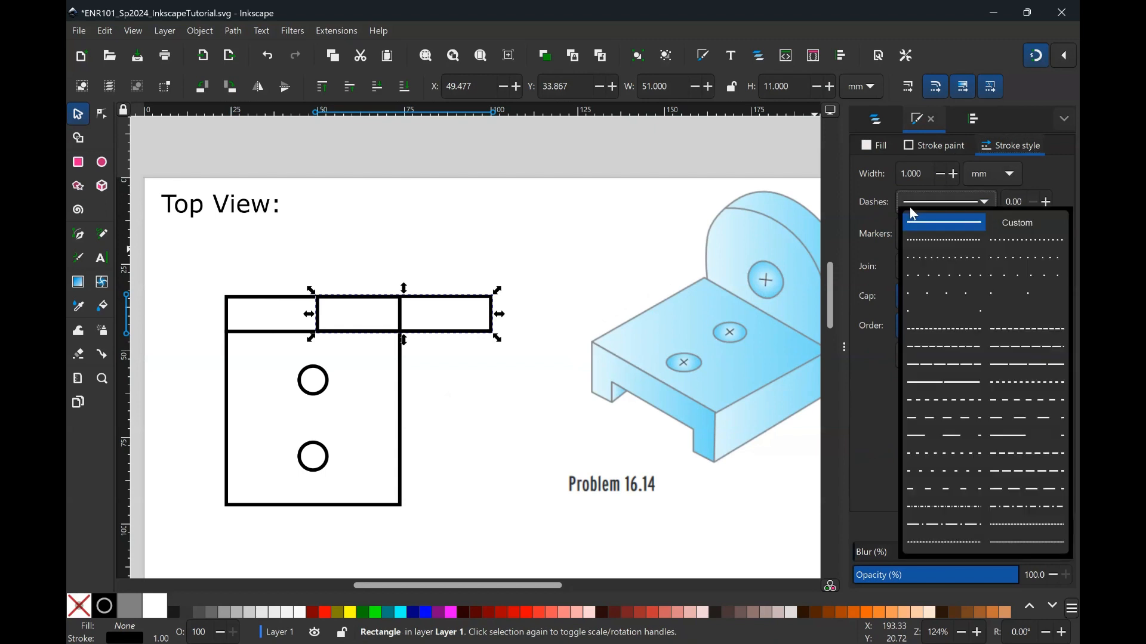